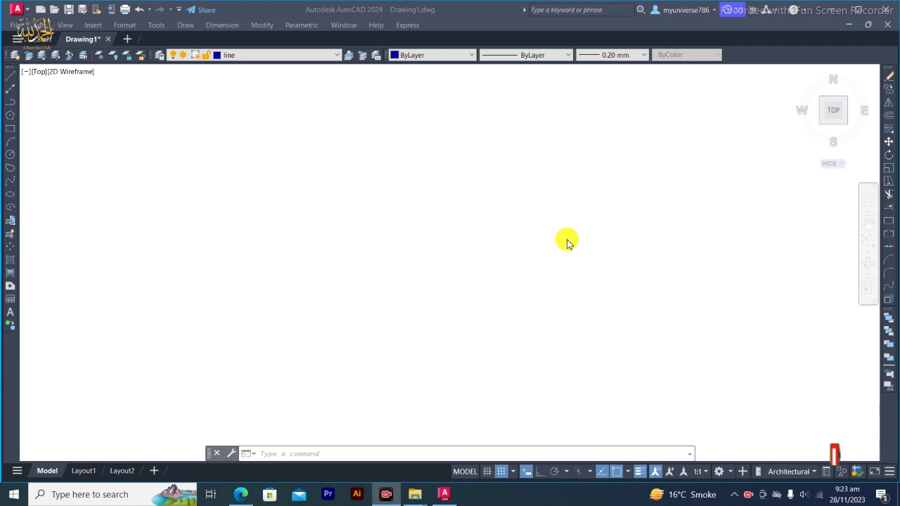
# - Attach the khasra plan image from the Desktop as a raster image reference, accepting the attachment settings
pyautogui.click(97, 28)
pyautogui.click(95, 25)
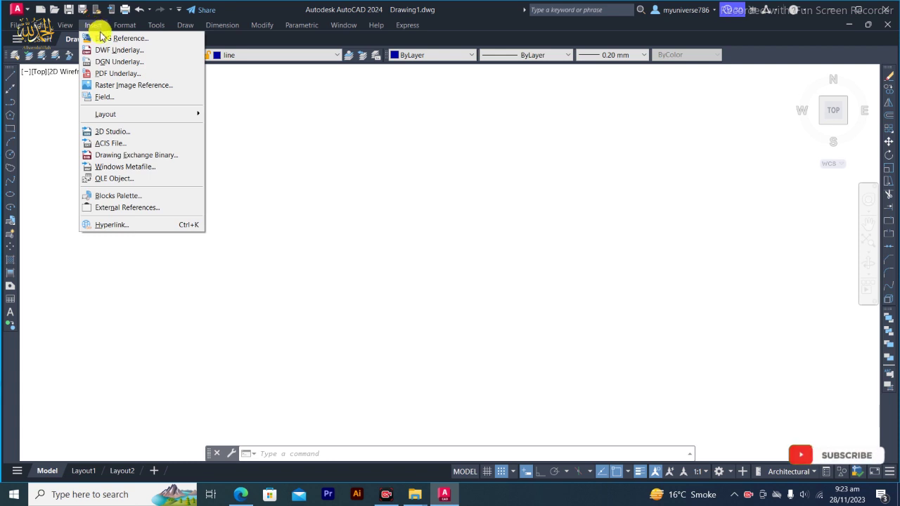
pyautogui.click(125, 86)
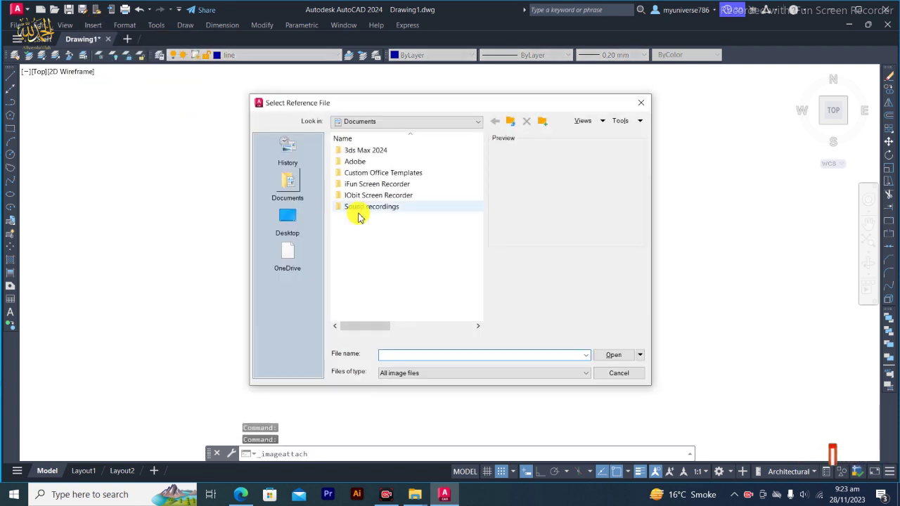
pyautogui.click(289, 222)
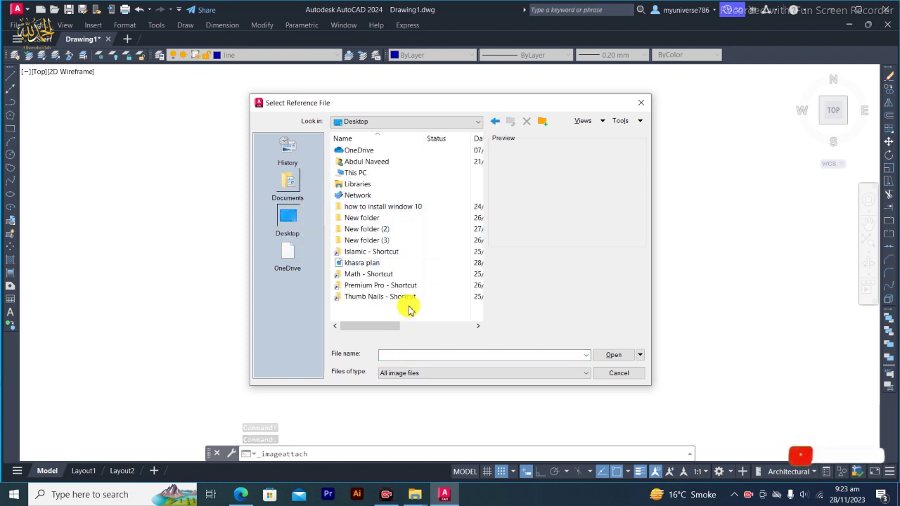
pyautogui.click(366, 264)
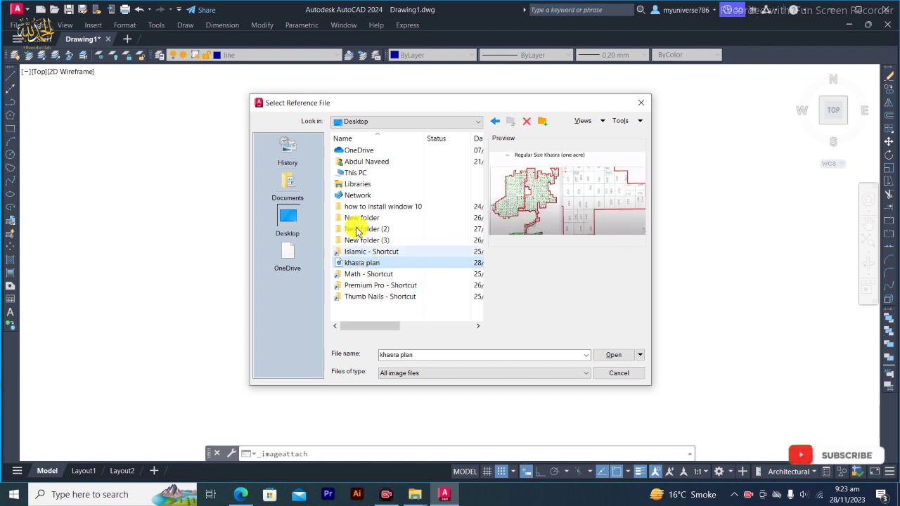
pyautogui.click(616, 358)
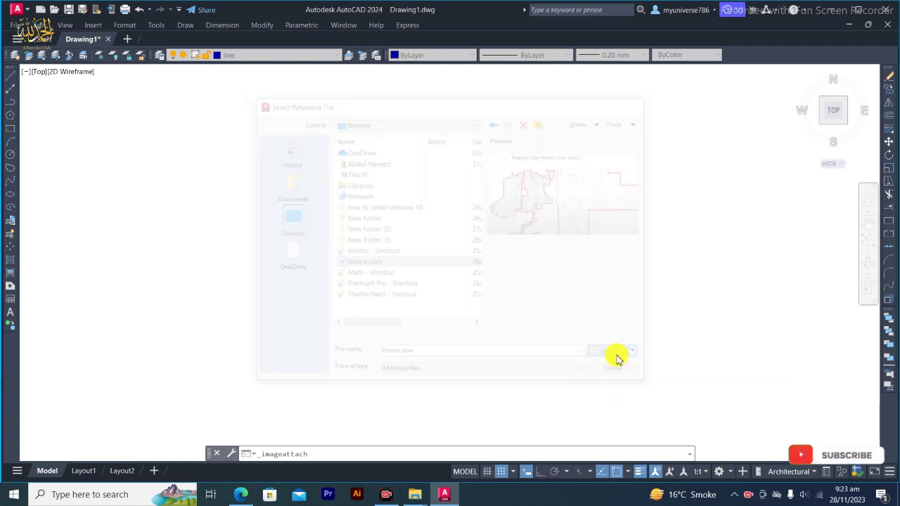
pyautogui.click(462, 335)
pyautogui.click(463, 334)
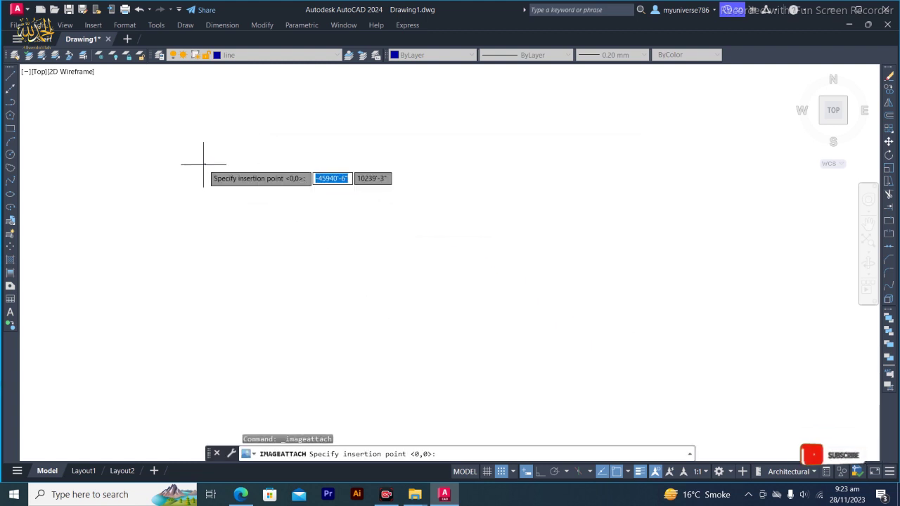
# - Place the khasra plan image in the empty drawing area, picking its insertion point and scale freehand
pyautogui.click(178, 137)
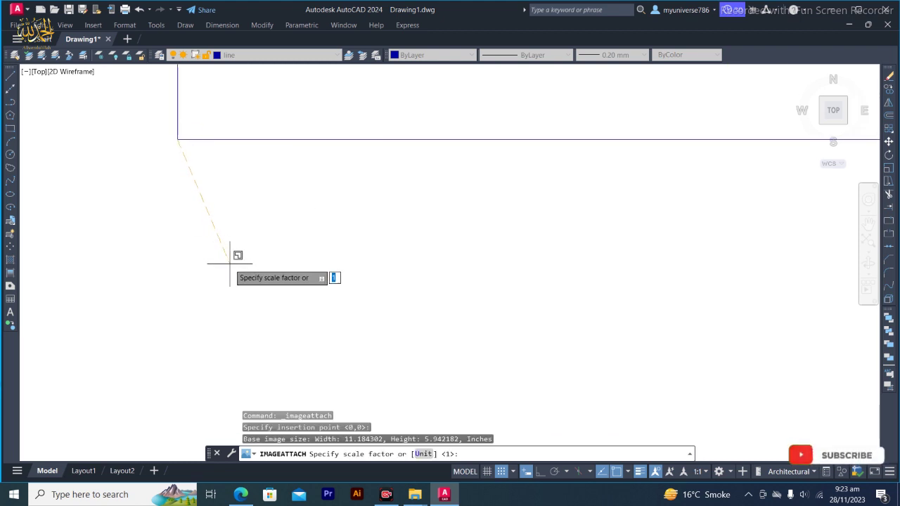
pyautogui.scroll(-4, 260, 298)
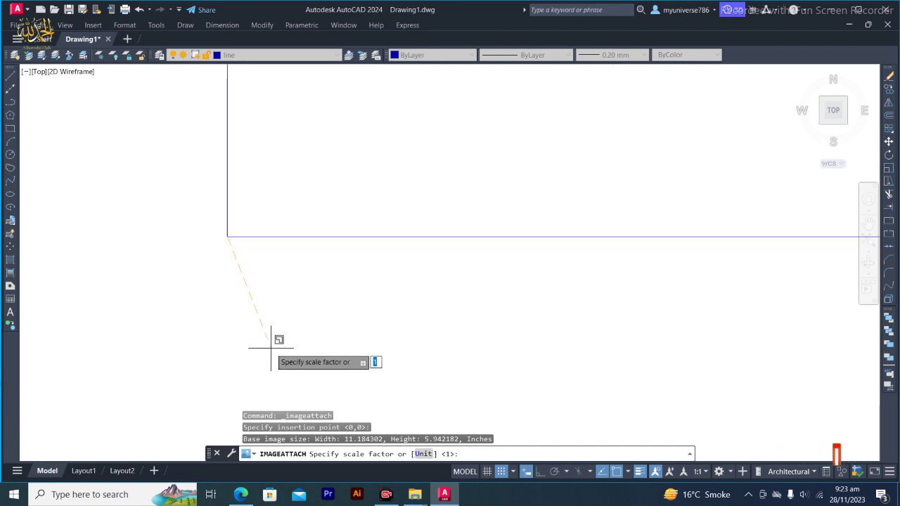
pyautogui.click(248, 285)
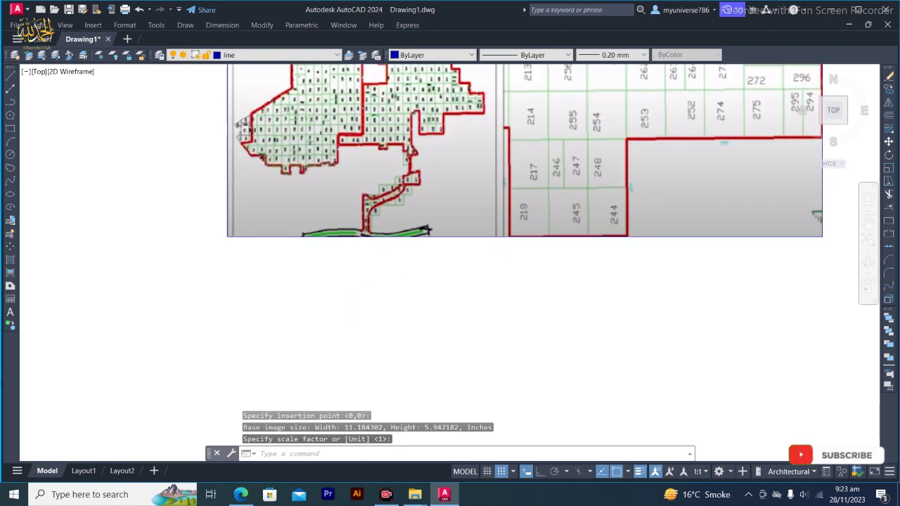
pyautogui.scroll(-5, 486, 264)
pyautogui.scroll(5, 522, 204)
pyautogui.scroll(3, 338, 225)
pyautogui.scroll(-3, 337, 228)
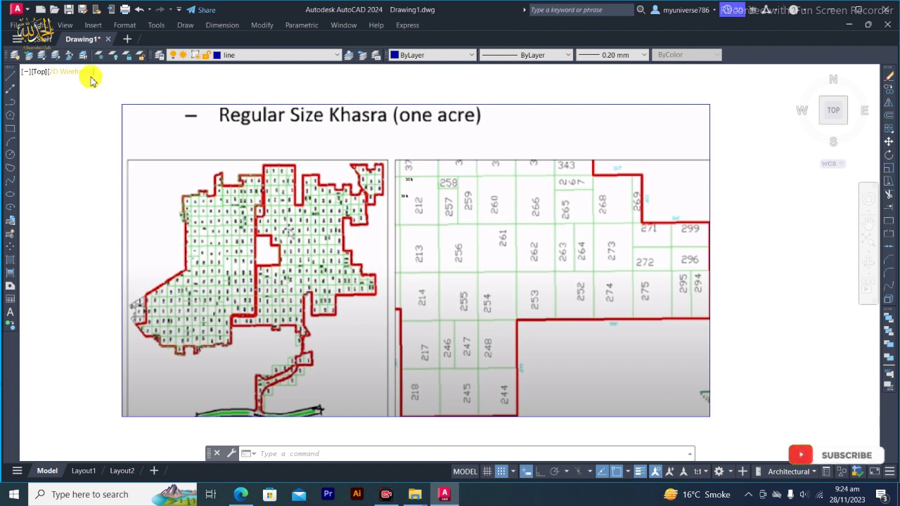
pyautogui.click(97, 25)
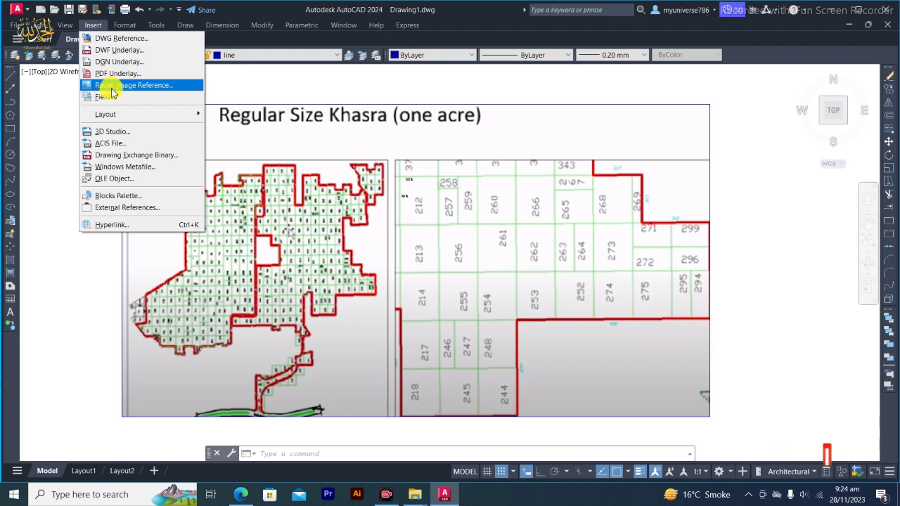
pyautogui.click(536, 359)
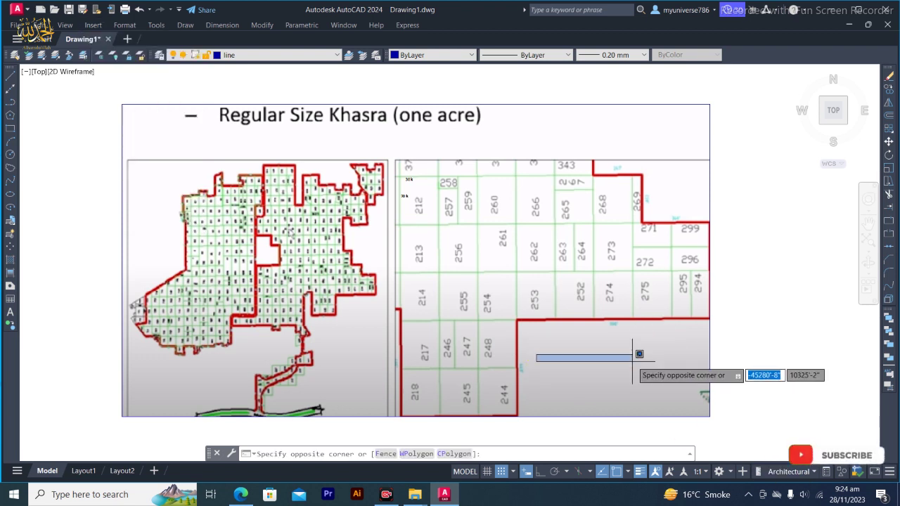
pyautogui.press('Escape')
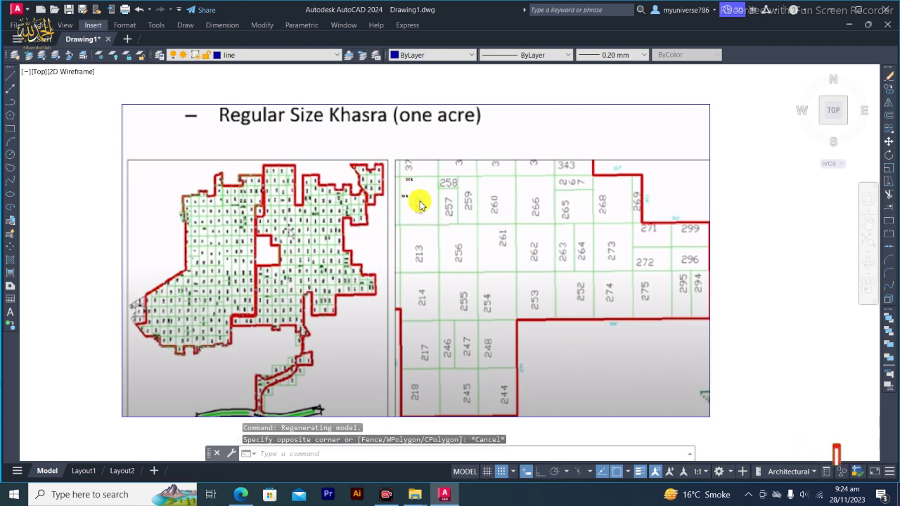
pyautogui.scroll(5, 418, 197)
pyautogui.scroll(-4, 382, 86)
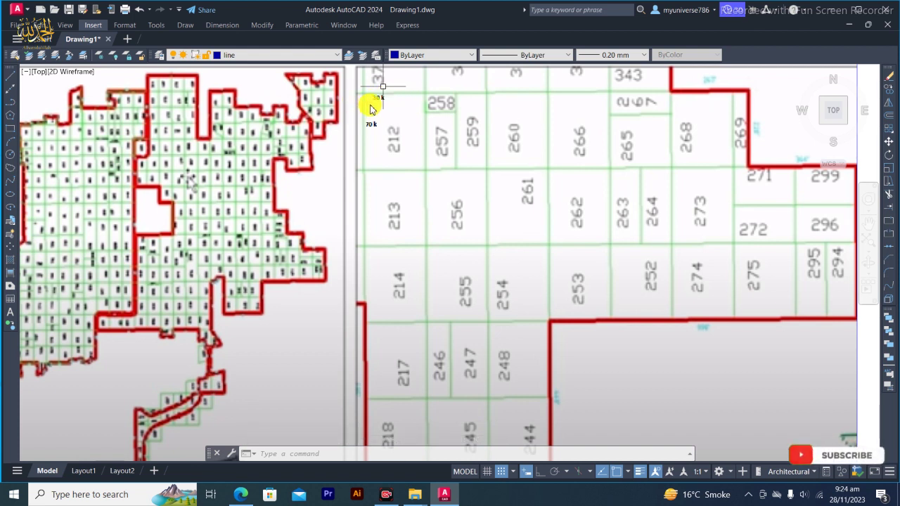
pyautogui.click(384, 152)
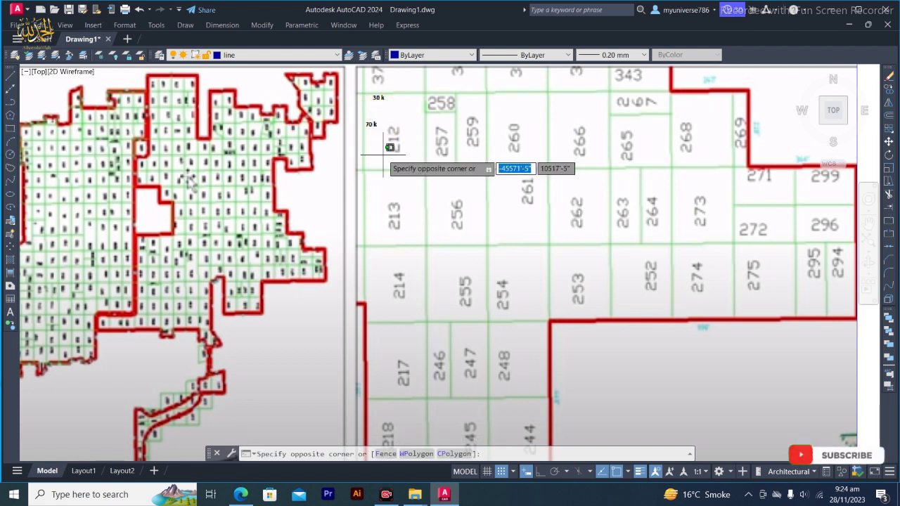
pyautogui.click(428, 197)
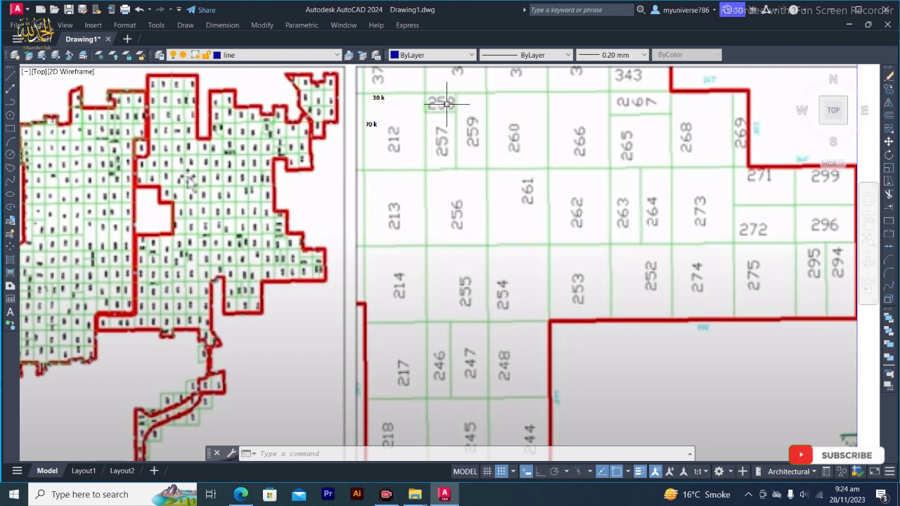
# - Measure the width of plot 212 along its upper edge with a linear dimension, without placing the dimension
pyautogui.scroll(-5, 441, 123)
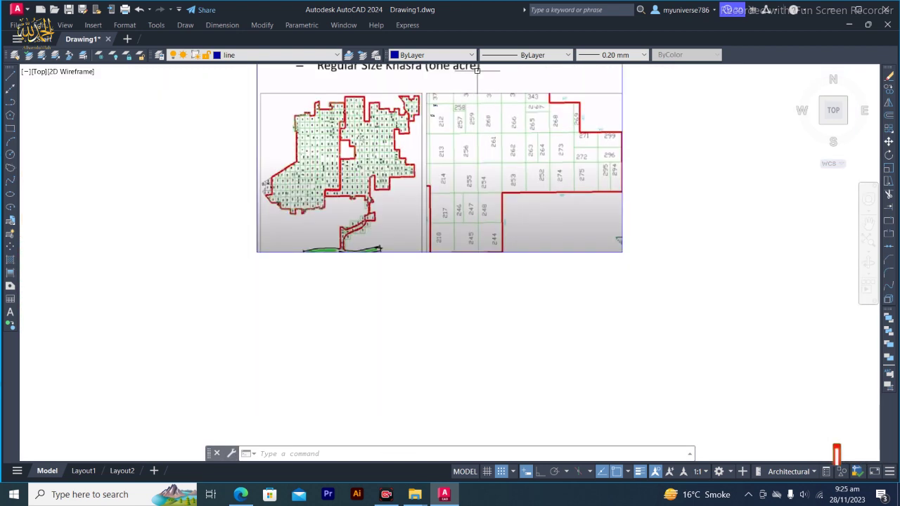
pyautogui.scroll(7, 408, 185)
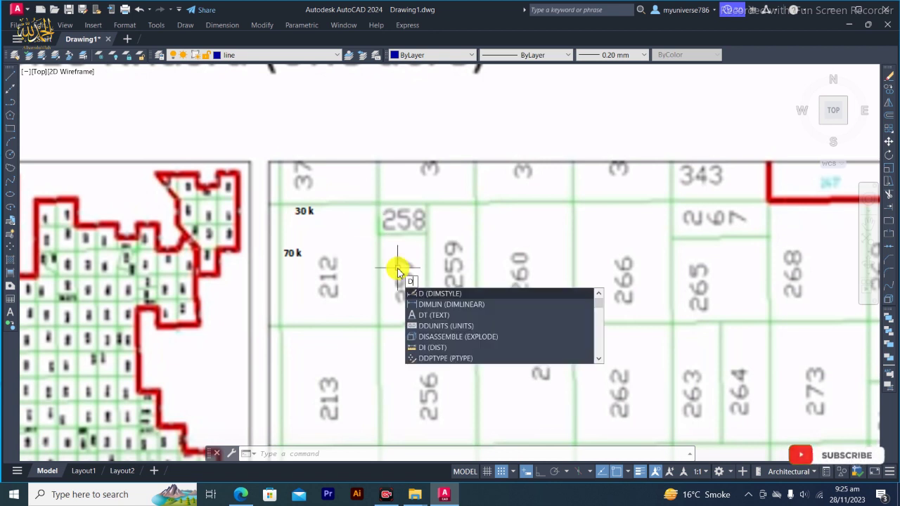
pyautogui.write('li')
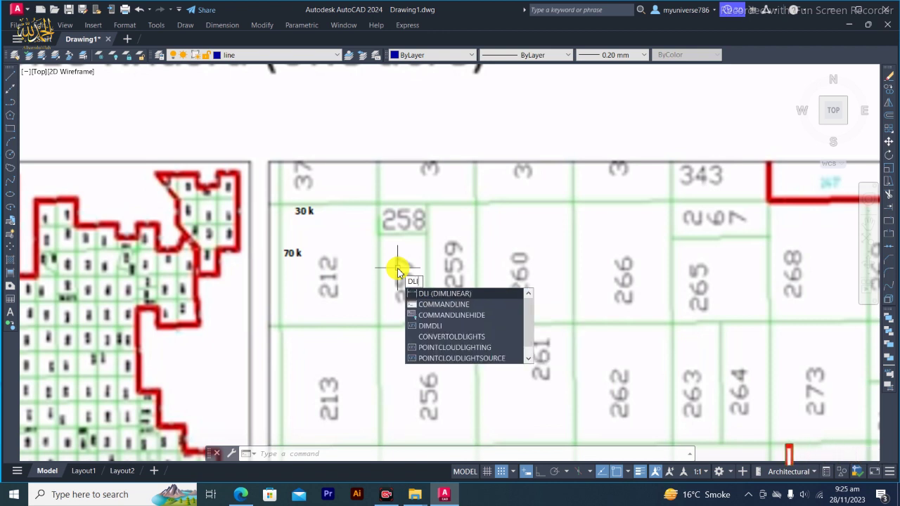
pyautogui.press('Return')
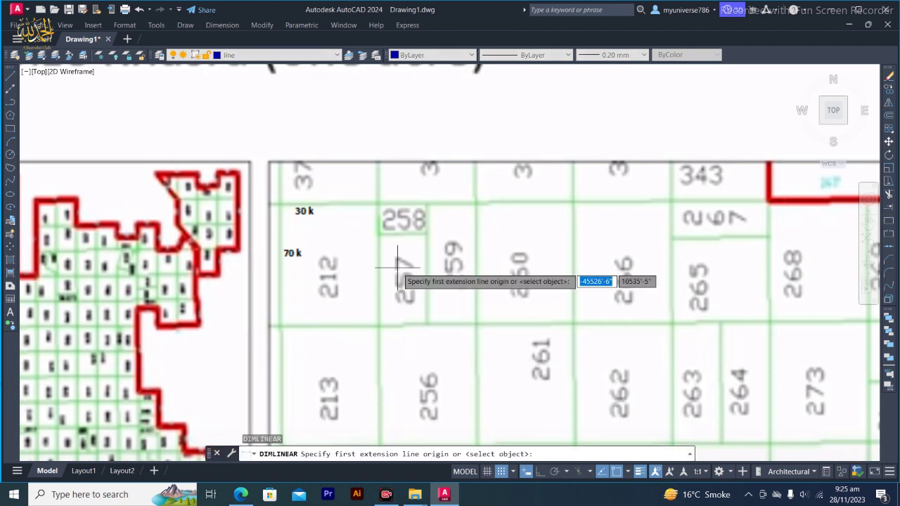
pyautogui.click(279, 204)
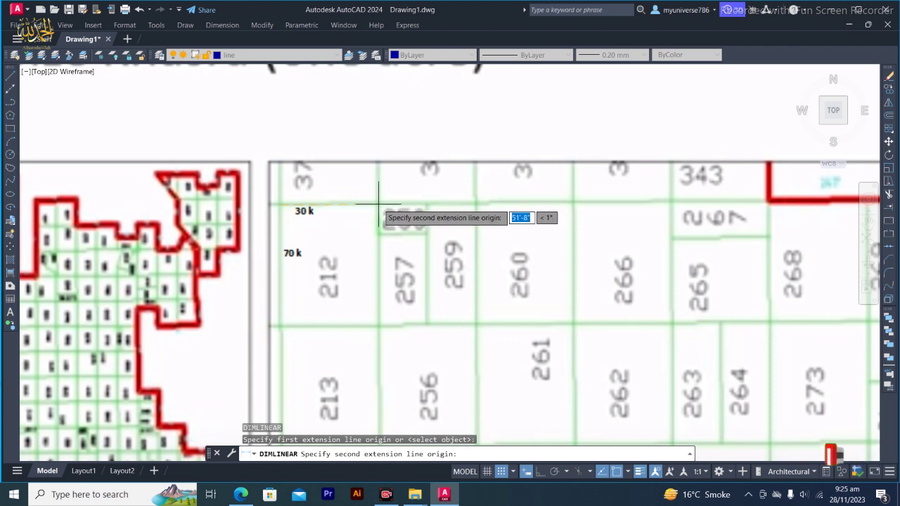
pyautogui.press('Escape')
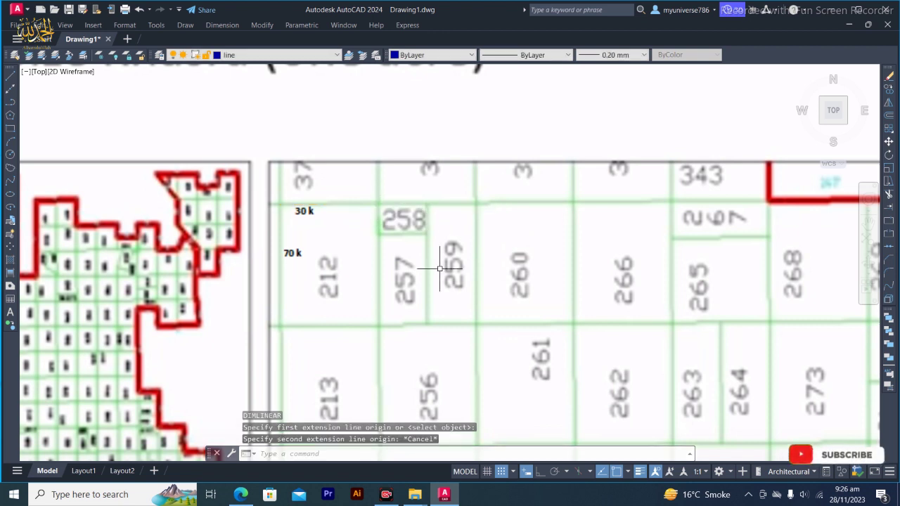
# - Scale the plan image by reference from plot 212's upper-left corner, using reference length 51'-8" and new length 150'
pyautogui.write('sc')
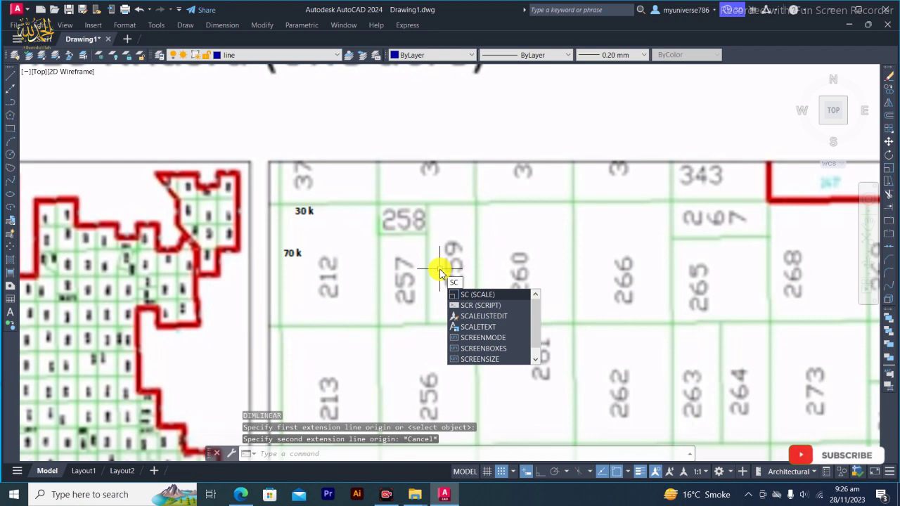
pyautogui.press('Return')
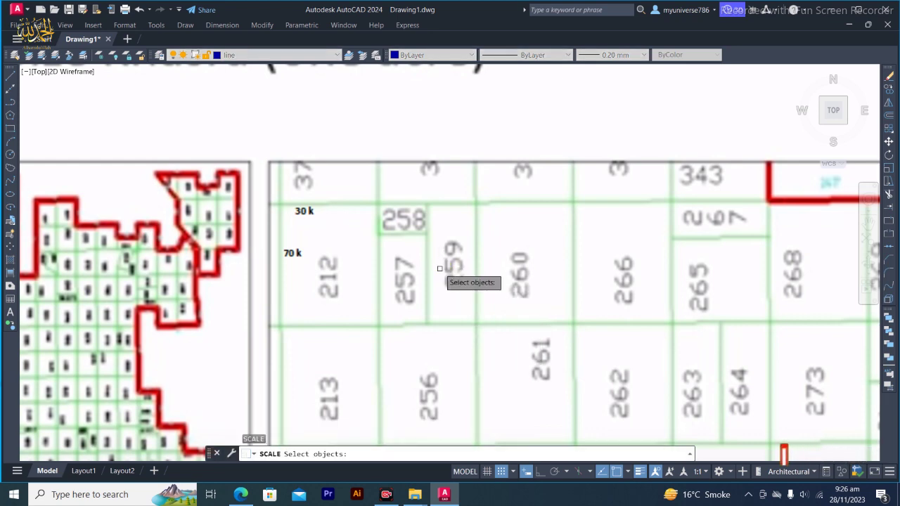
pyautogui.scroll(-8, 440, 269)
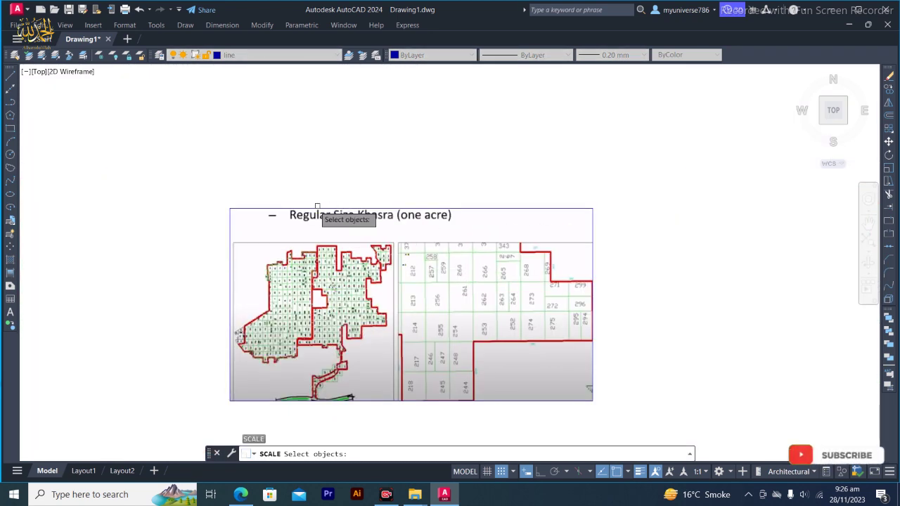
pyautogui.click(254, 208)
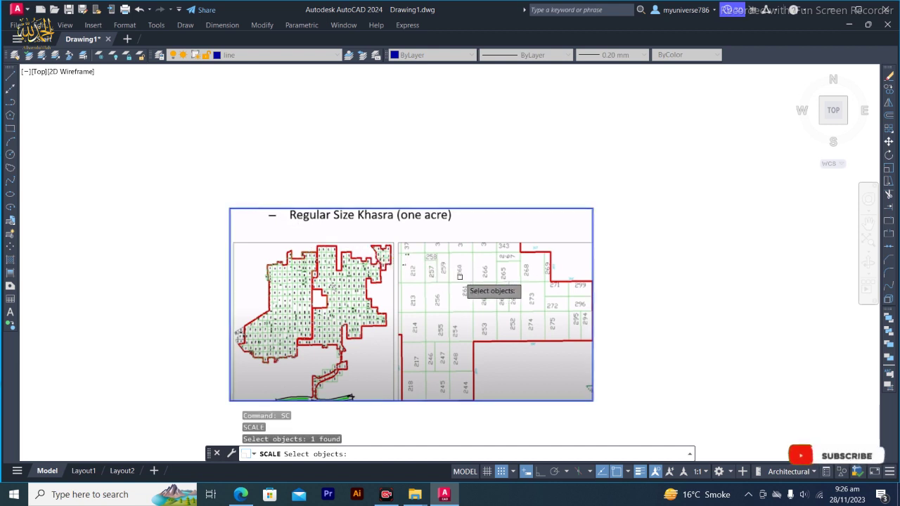
pyautogui.press('Return')
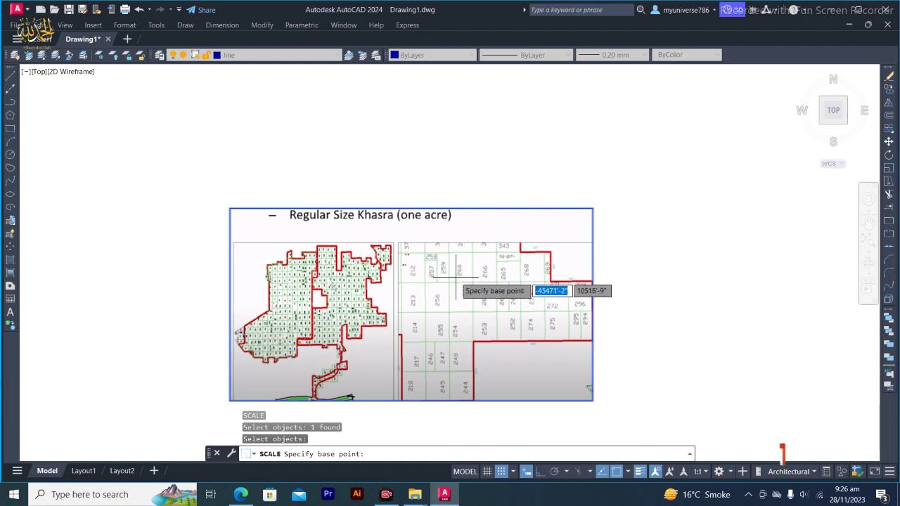
pyautogui.scroll(2, 402, 263)
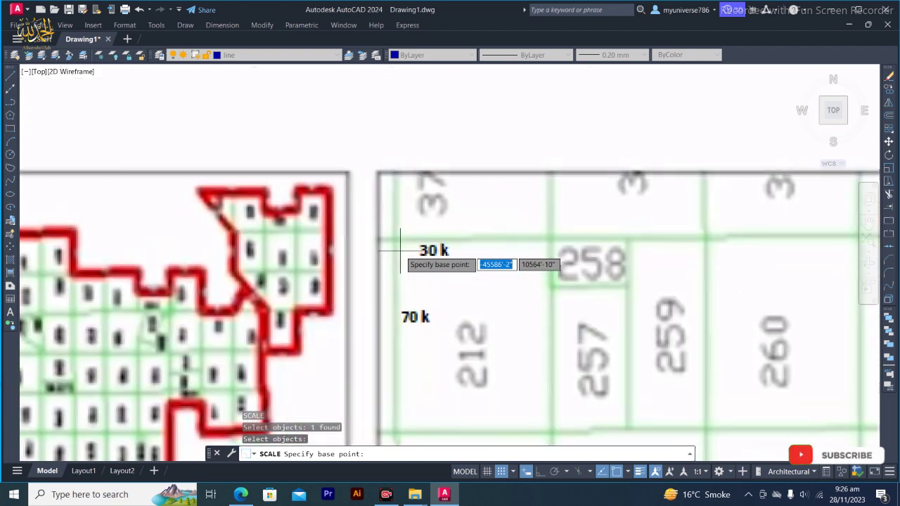
pyautogui.scroll(3, 398, 249)
pyautogui.click(396, 240)
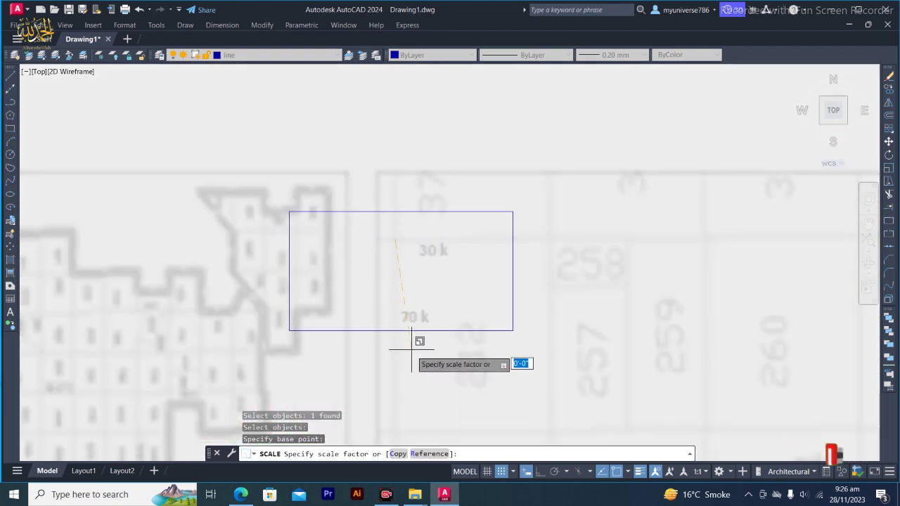
pyautogui.click(429, 454)
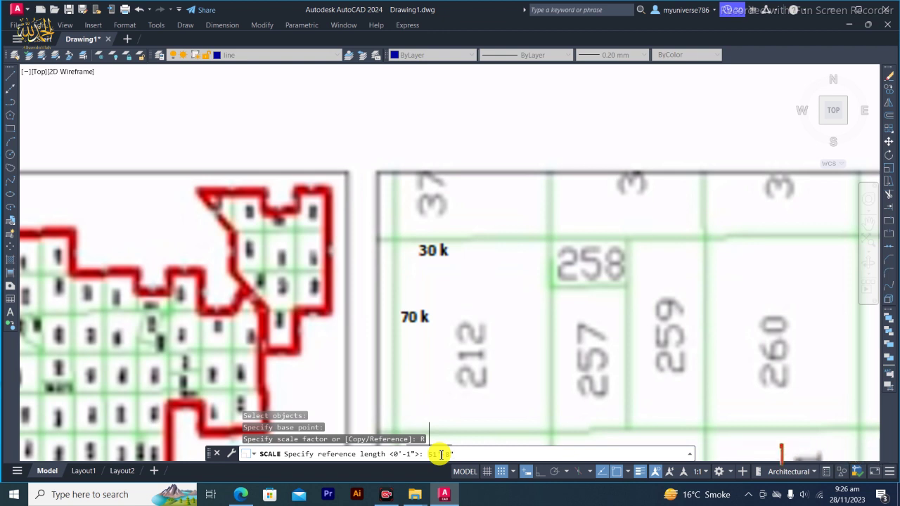
pyautogui.press('Return')
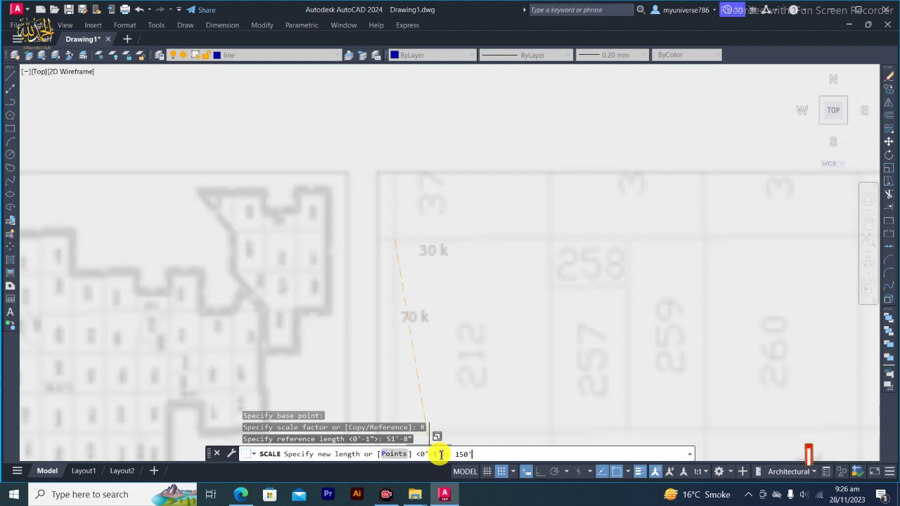
pyautogui.press('Return')
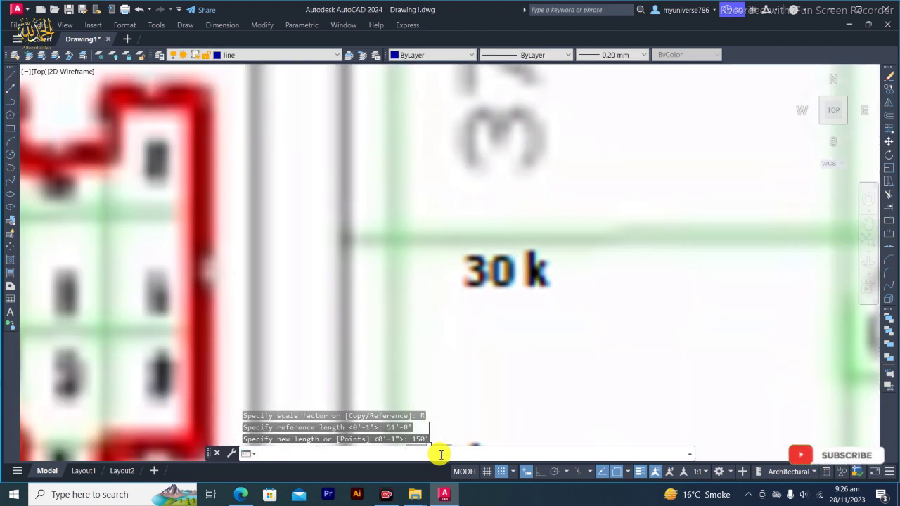
# - Measure the scaled width of plot 212 along its upper edge with a linear dimension, without placing the dimension
pyautogui.scroll(-10, 492, 345)
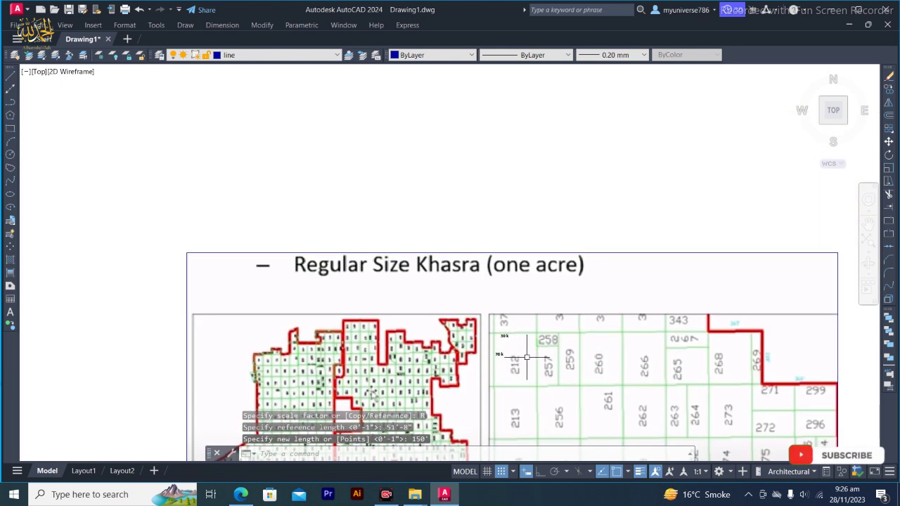
pyautogui.scroll(3, 527, 358)
pyautogui.scroll(4, 492, 296)
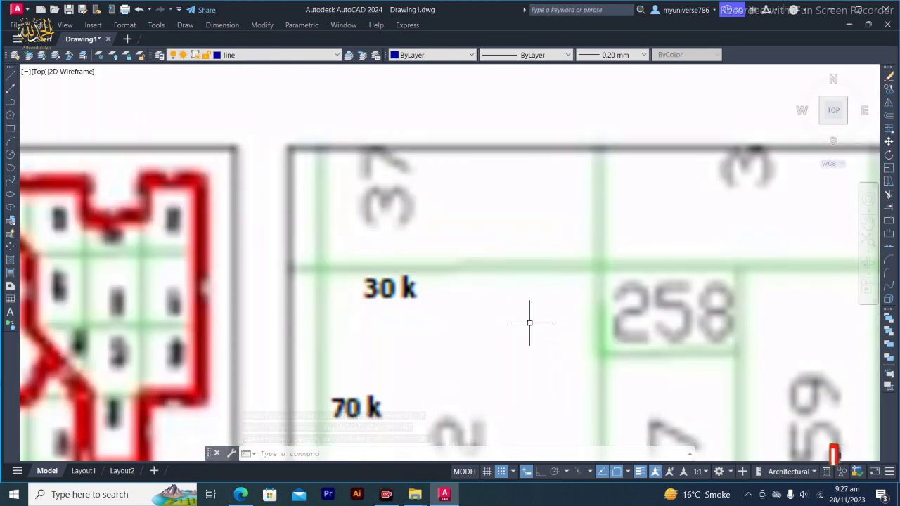
pyautogui.write('DIL')
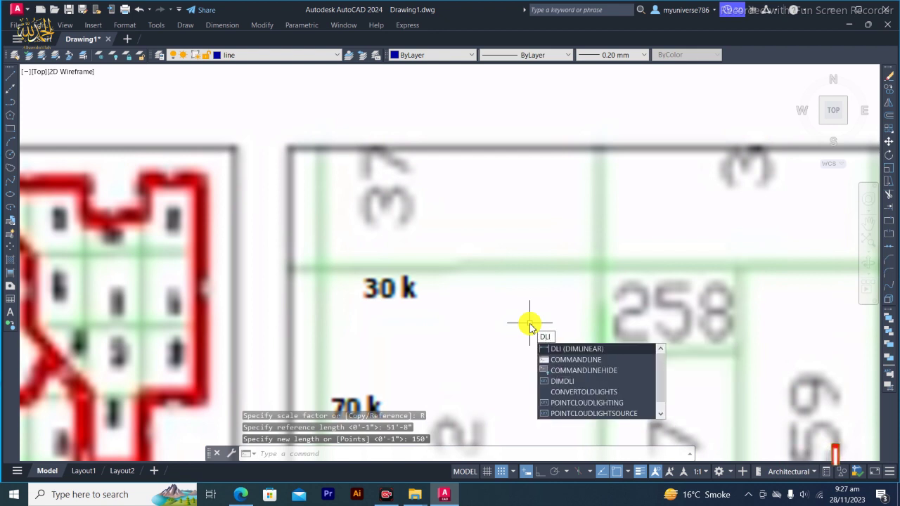
pyautogui.press('Return')
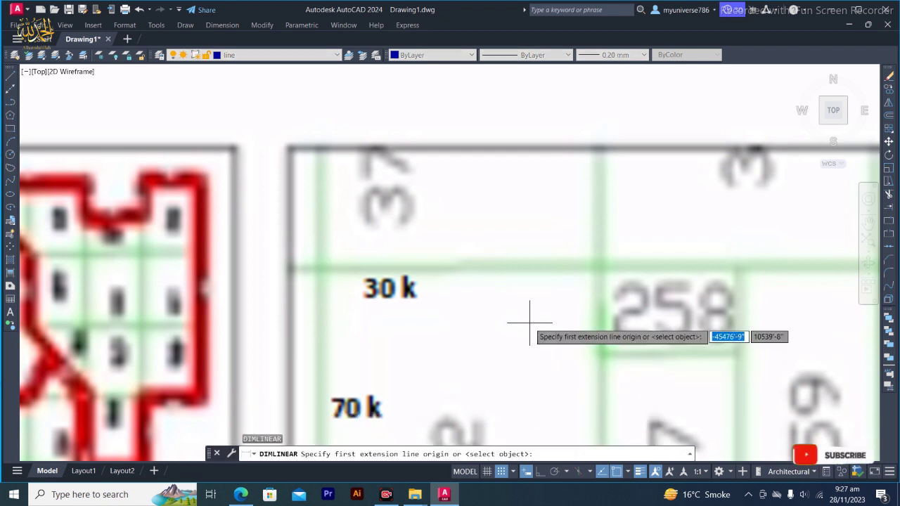
pyautogui.click(321, 269)
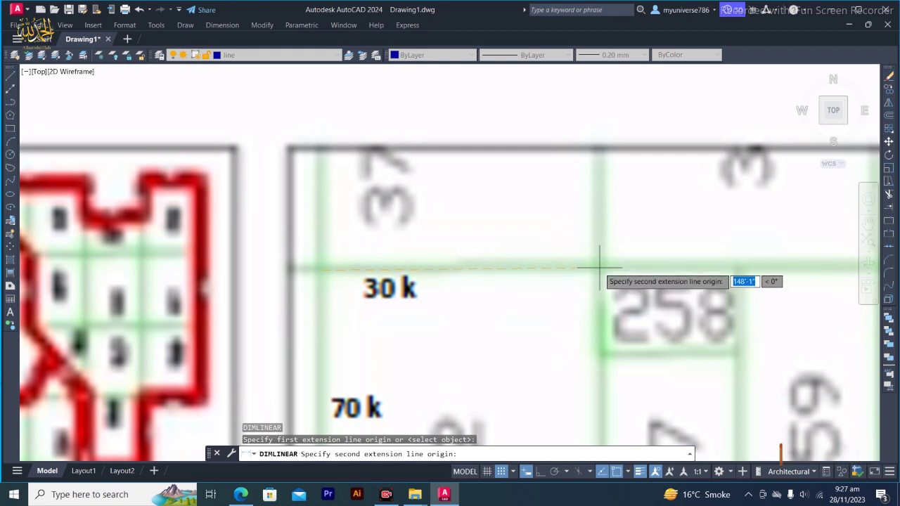
pyautogui.scroll(-6, 600, 267)
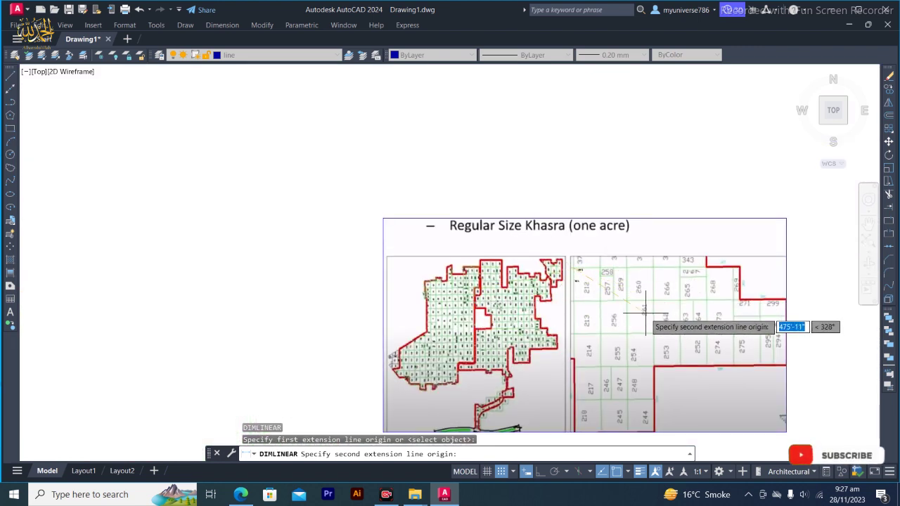
pyautogui.press('Escape')
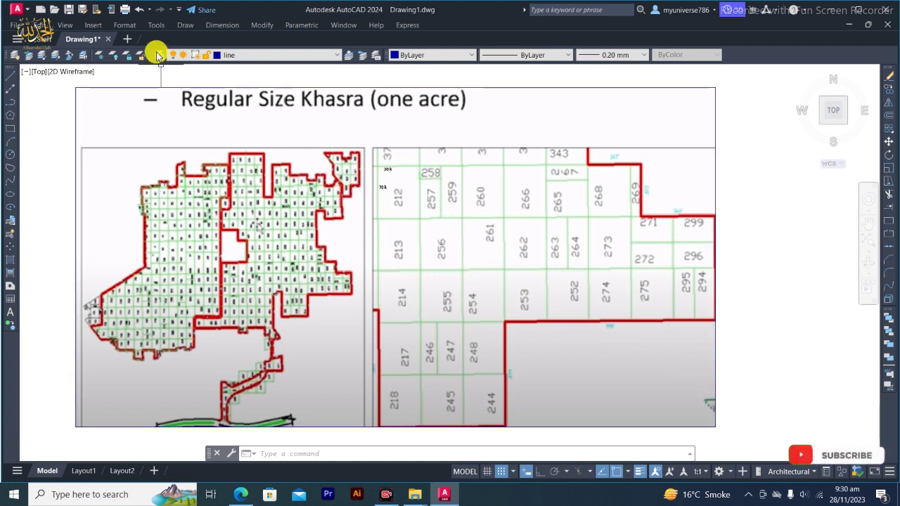
# - Make the green window layer current and rename it khasra in the layer properties
pyautogui.click(157, 54)
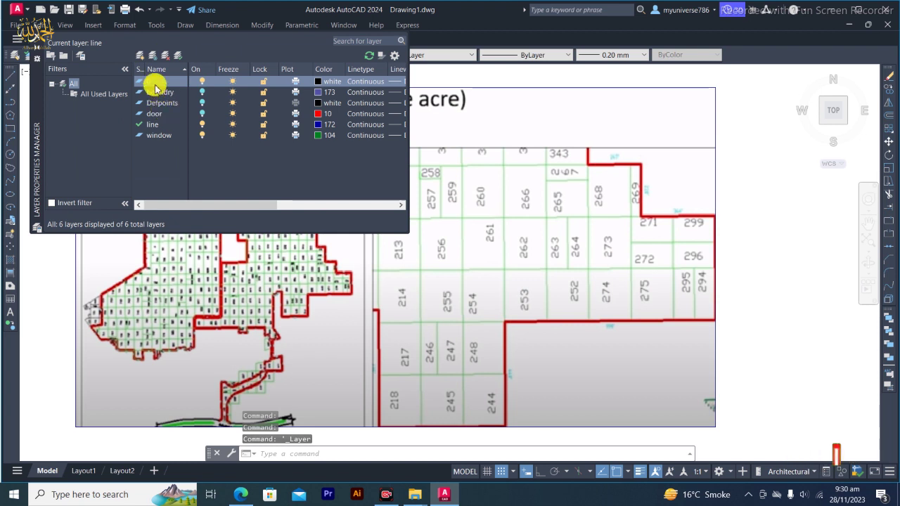
pyautogui.click(156, 137)
pyautogui.doubleClick(162, 138)
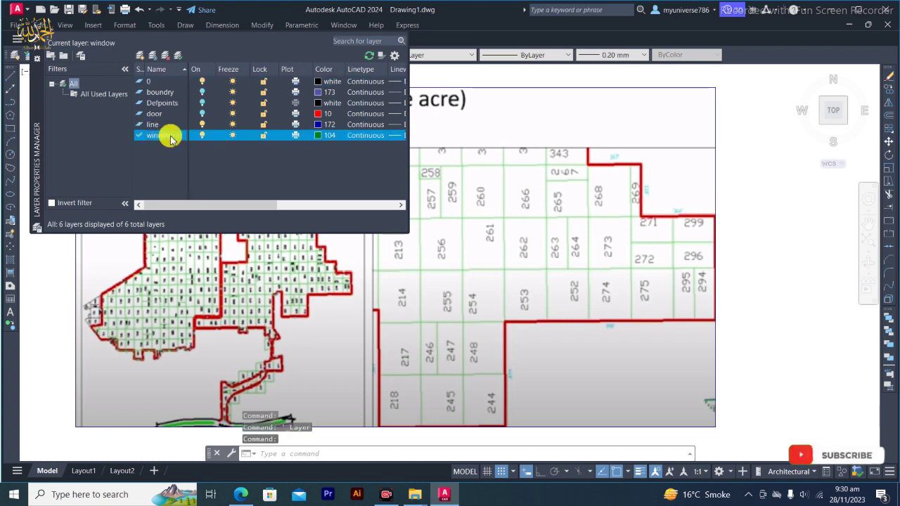
pyautogui.rightClick(169, 138)
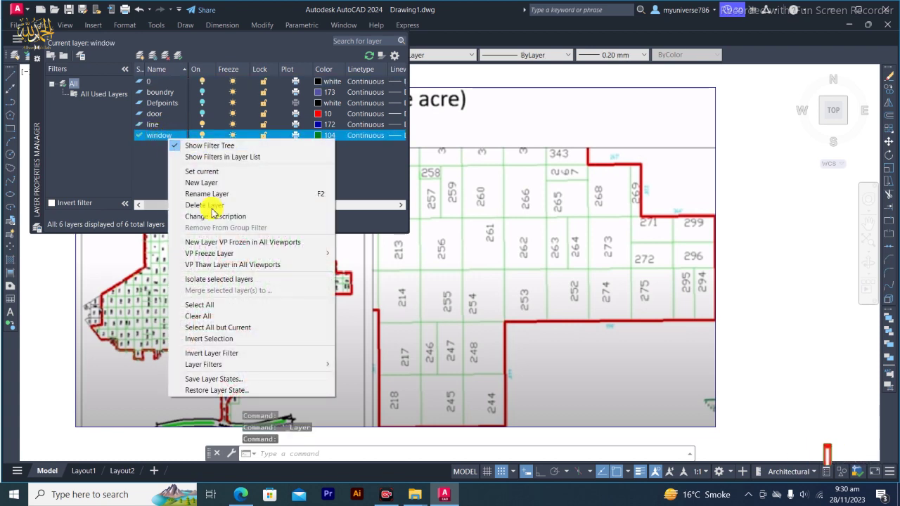
pyautogui.click(215, 193)
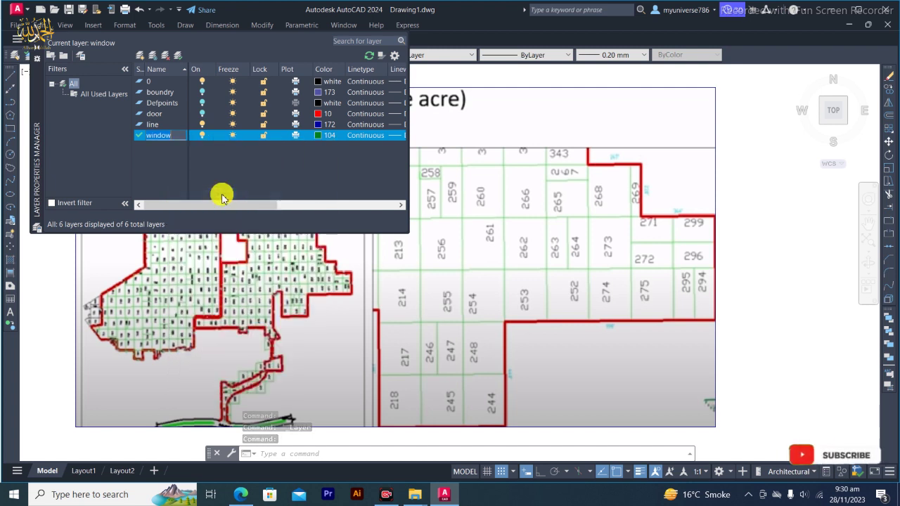
pyautogui.write('khasra')
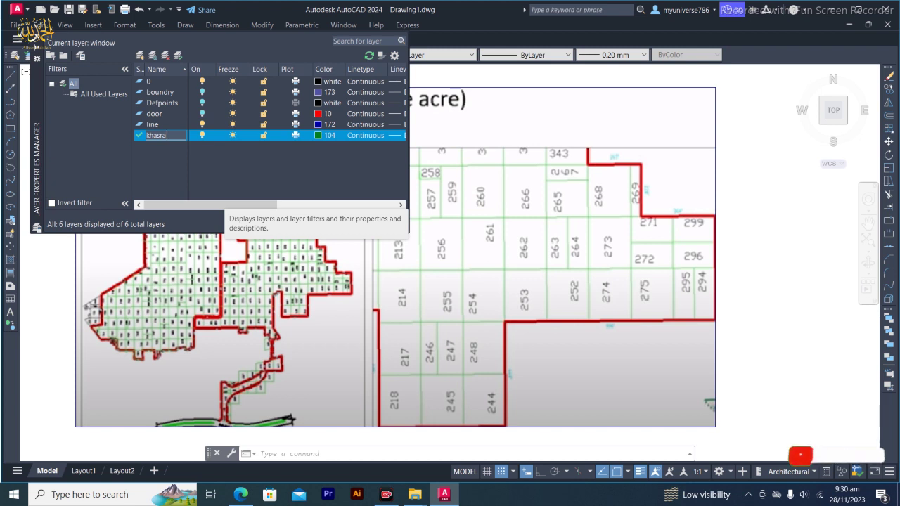
pyautogui.click(173, 173)
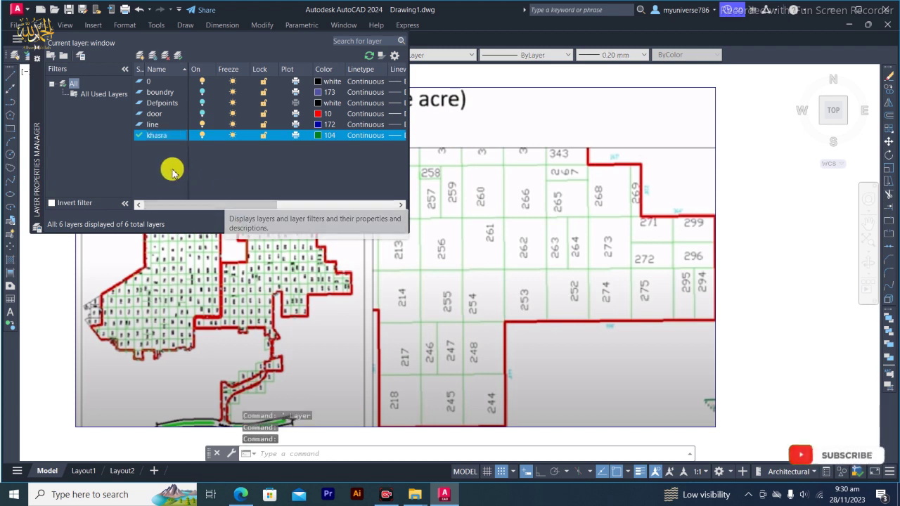
pyautogui.doubleClick(141, 136)
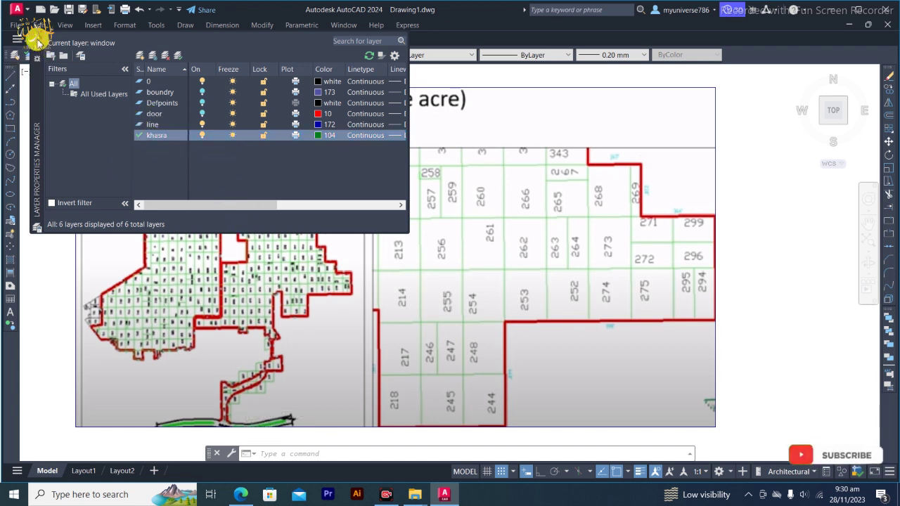
pyautogui.click(37, 41)
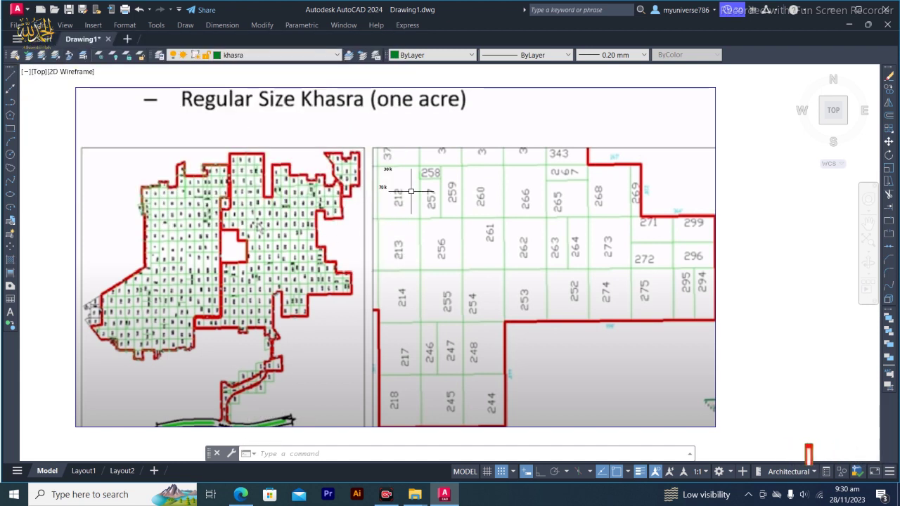
# - Outline the row from plot 212 to plots 267 and 265 with a closed chain of lines, about 744' wide and 187' high
pyautogui.scroll(4, 411, 190)
pyautogui.scroll(-4, 411, 191)
pyautogui.scroll(2, 417, 193)
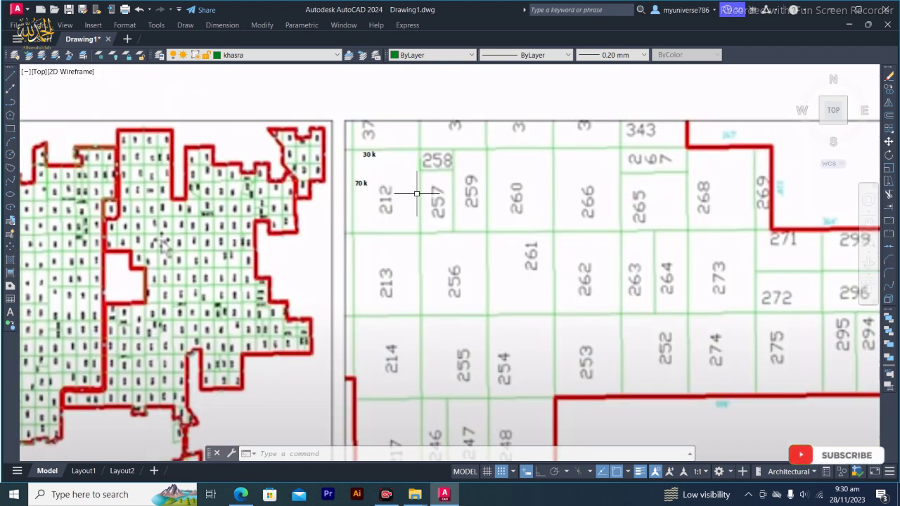
pyautogui.click(10, 76)
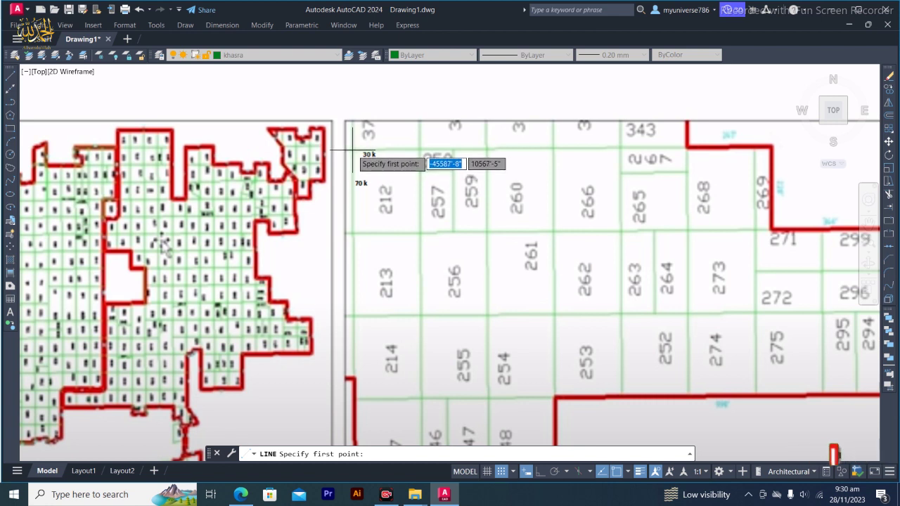
pyautogui.click(352, 149)
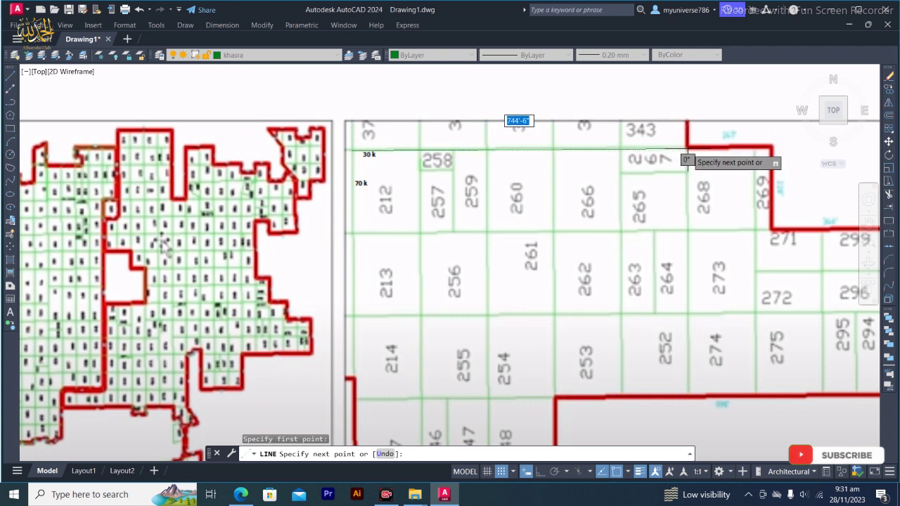
pyautogui.click(687, 150)
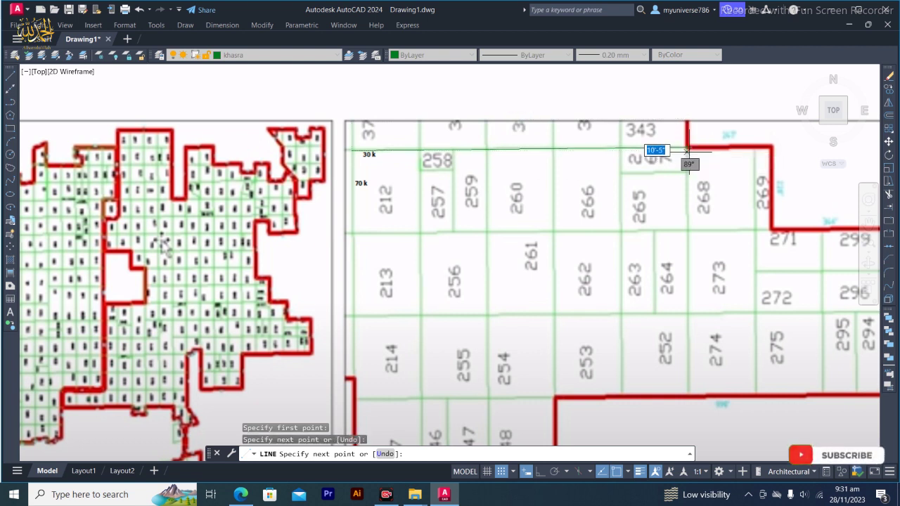
pyautogui.click(688, 231)
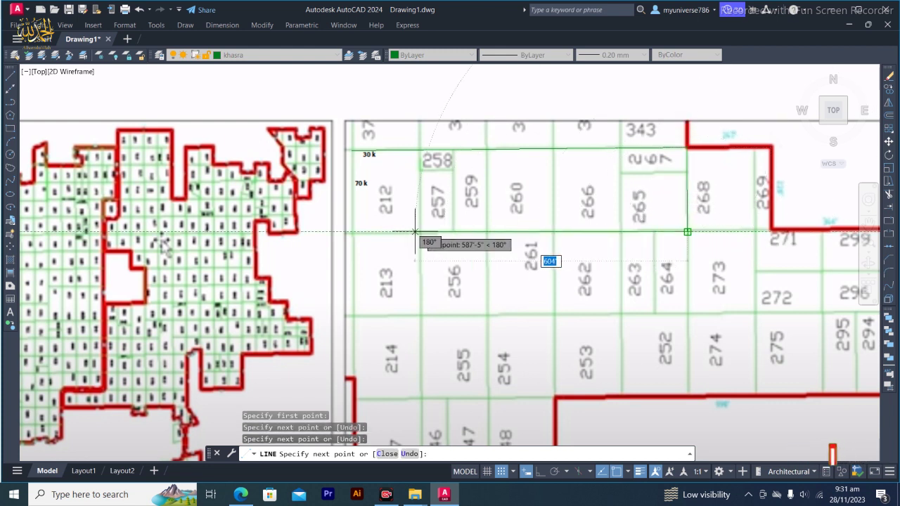
pyautogui.click(353, 233)
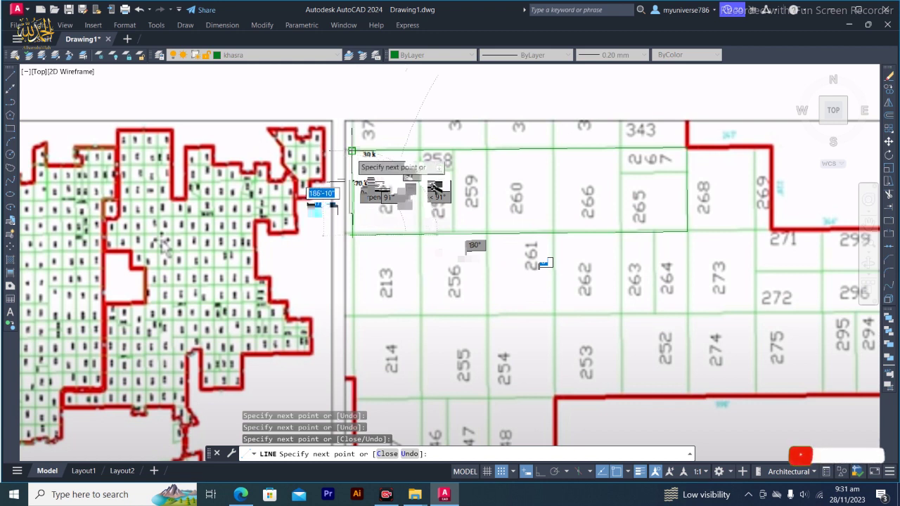
pyautogui.click(351, 149)
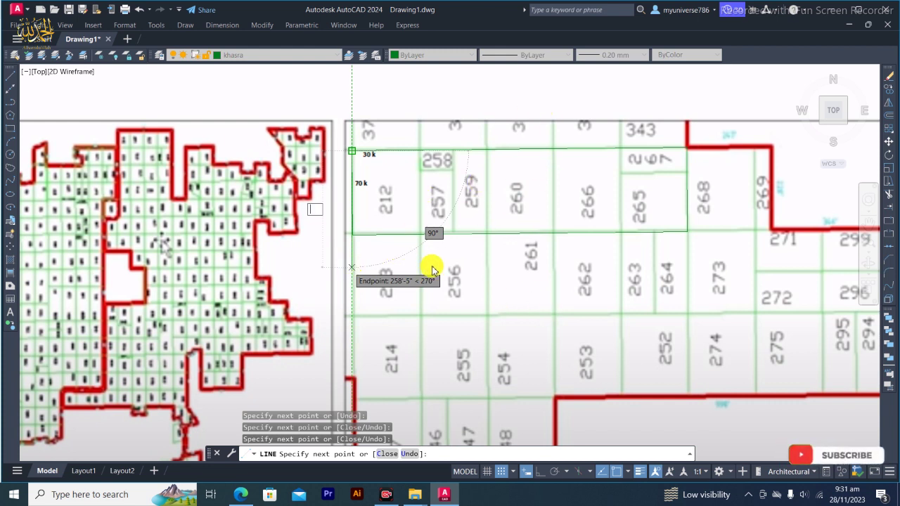
# - Draw a horizontal line along the boundary between plots 213 and 214, running across to the plan image's right edge
pyautogui.click(10, 74)
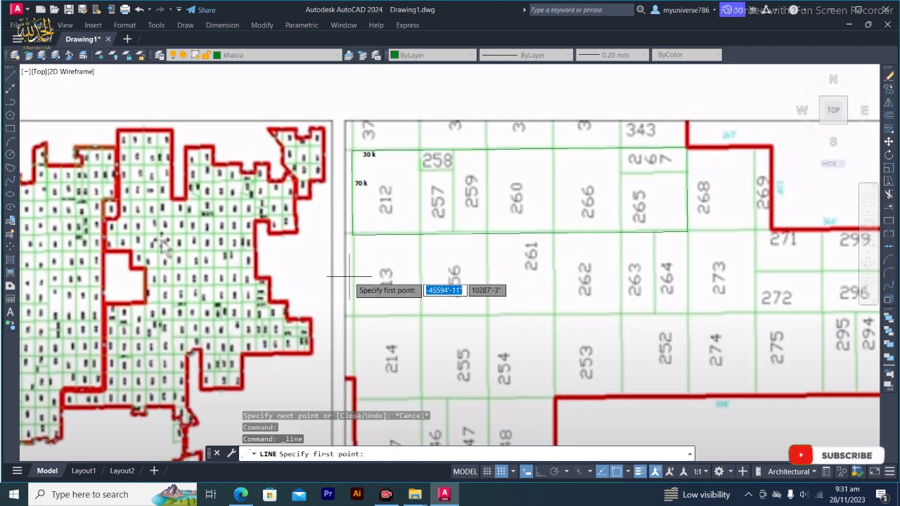
pyautogui.click(354, 316)
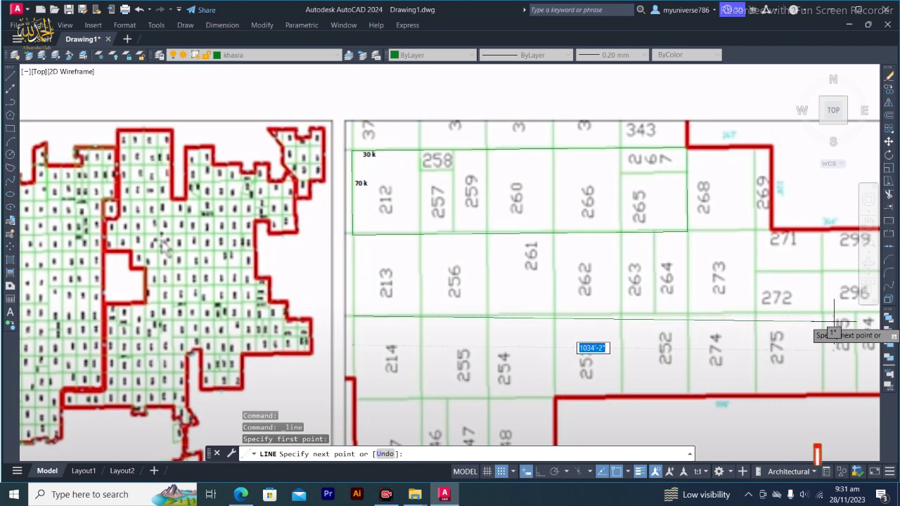
pyautogui.scroll(-3, 858, 315)
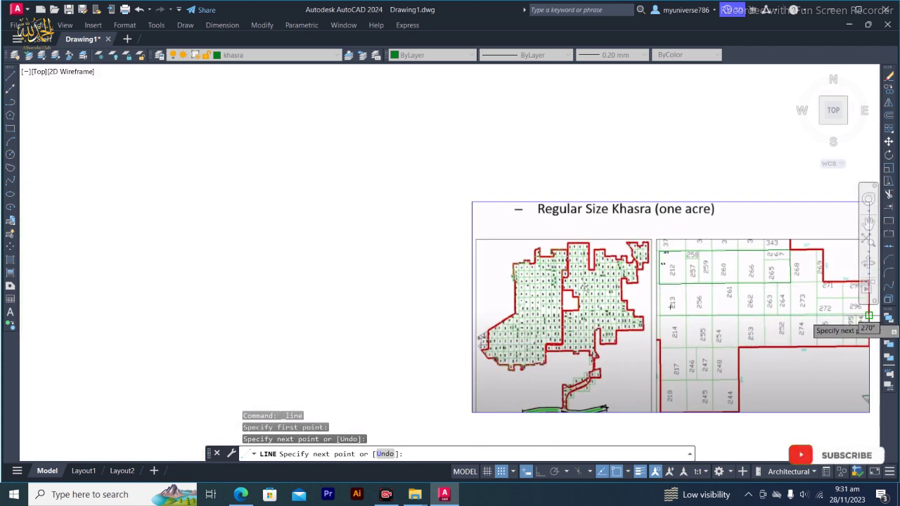
pyautogui.scroll(6, 867, 317)
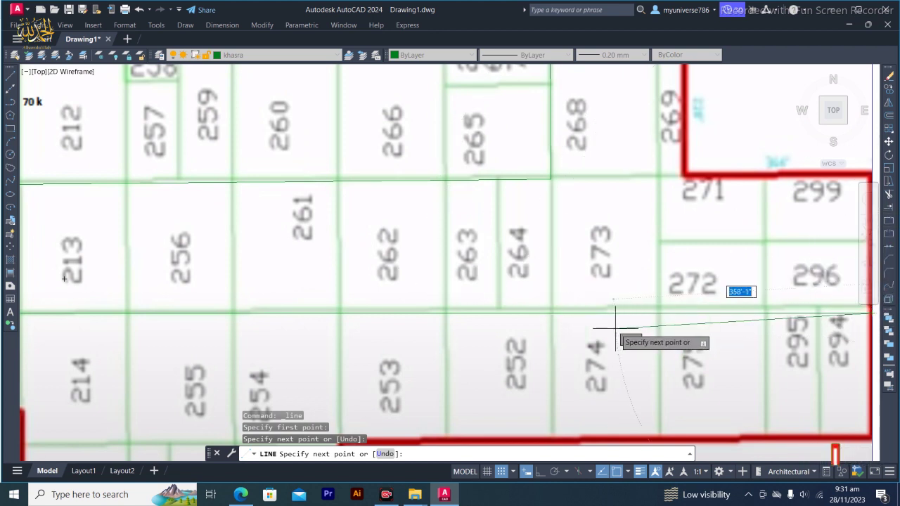
pyautogui.press('Escape')
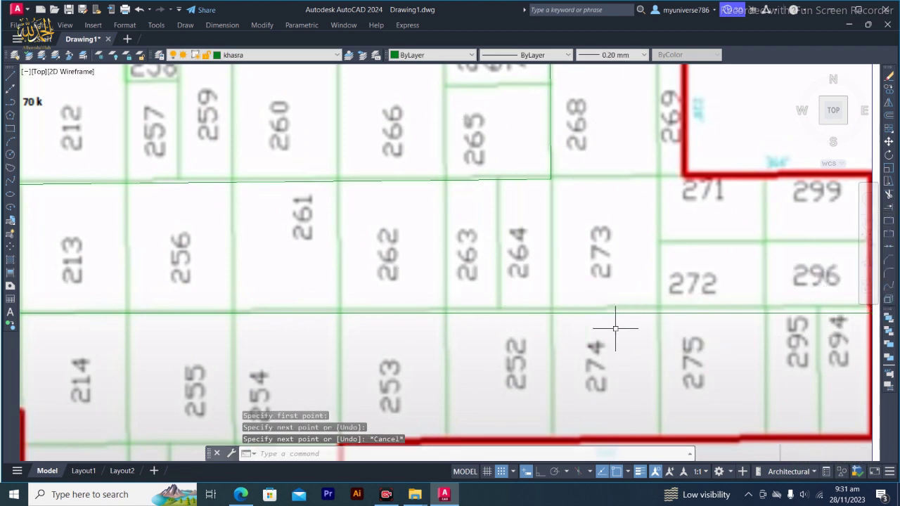
# - Draw a vertical line from the upper boundary between plots 259 and 260 down to the plan image's lower edge
pyautogui.click(9, 76)
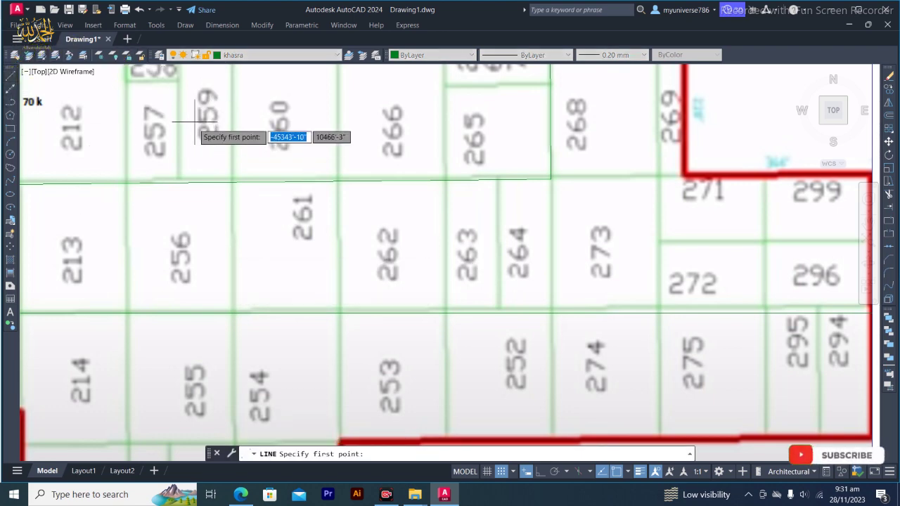
pyautogui.scroll(-5, 220, 150)
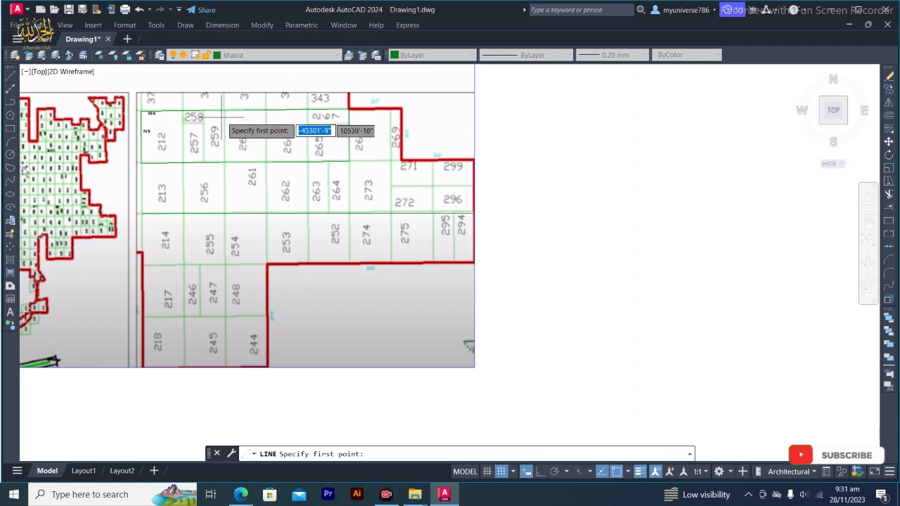
pyautogui.click(222, 113)
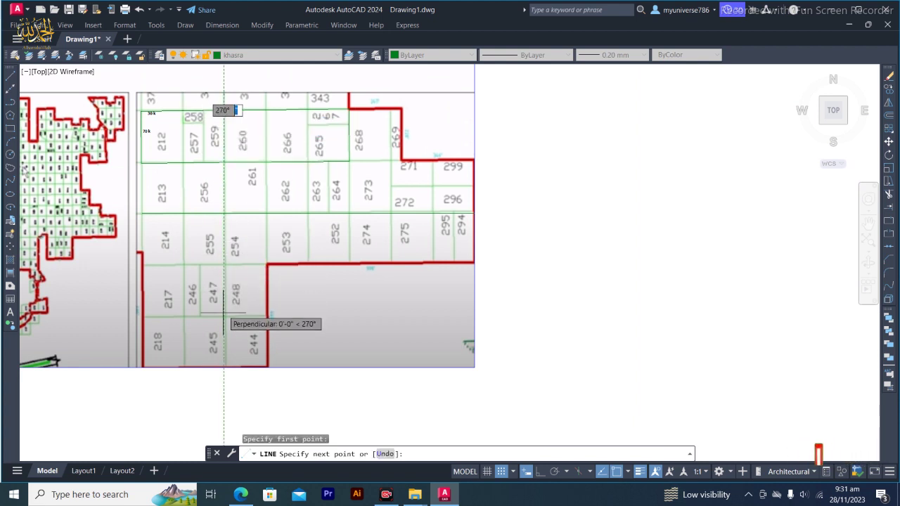
pyautogui.click(223, 367)
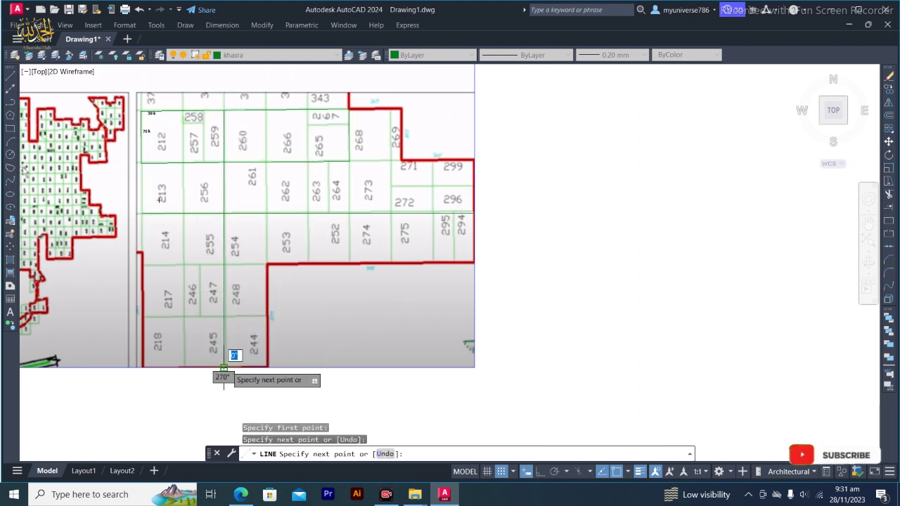
pyautogui.press('Return')
# - Draw a vertical line about 605' long from the plan's upper border between plots 260 and 266 down to the red boundary corner below plot 253
pyautogui.press('Return')
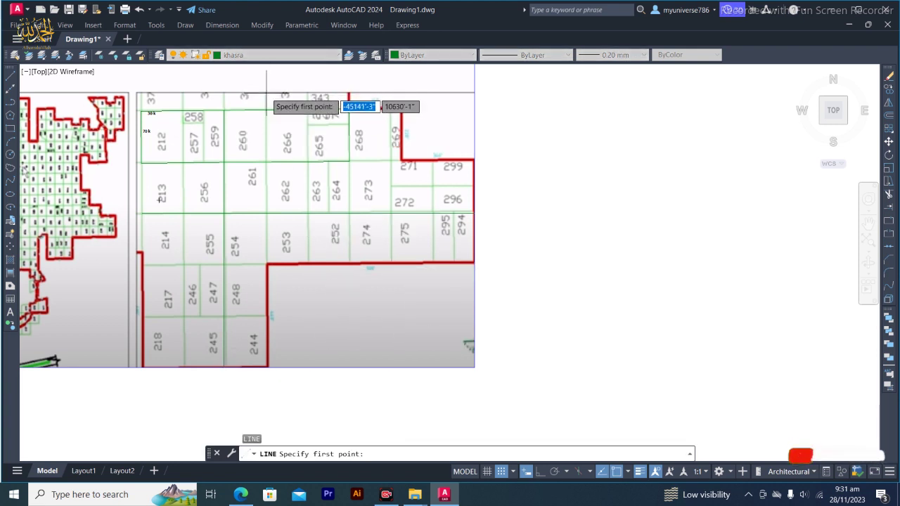
pyautogui.click(244, 94)
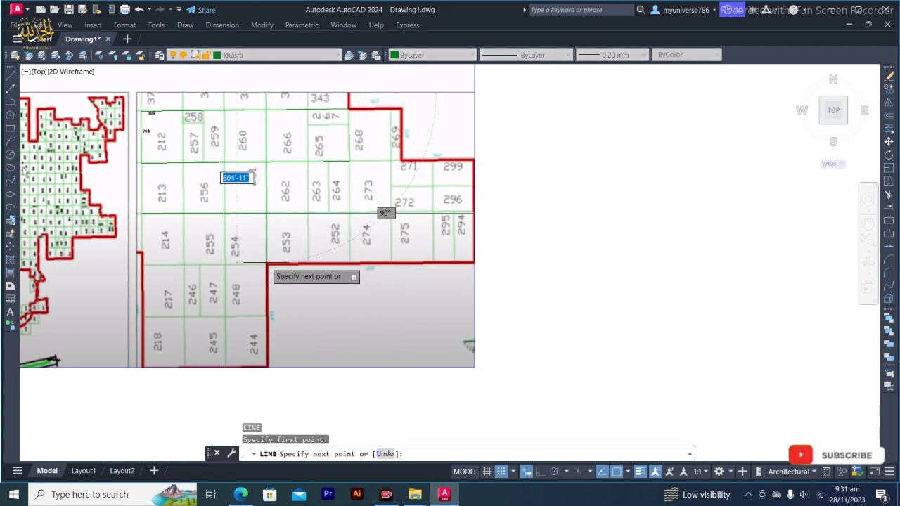
pyautogui.click(266, 263)
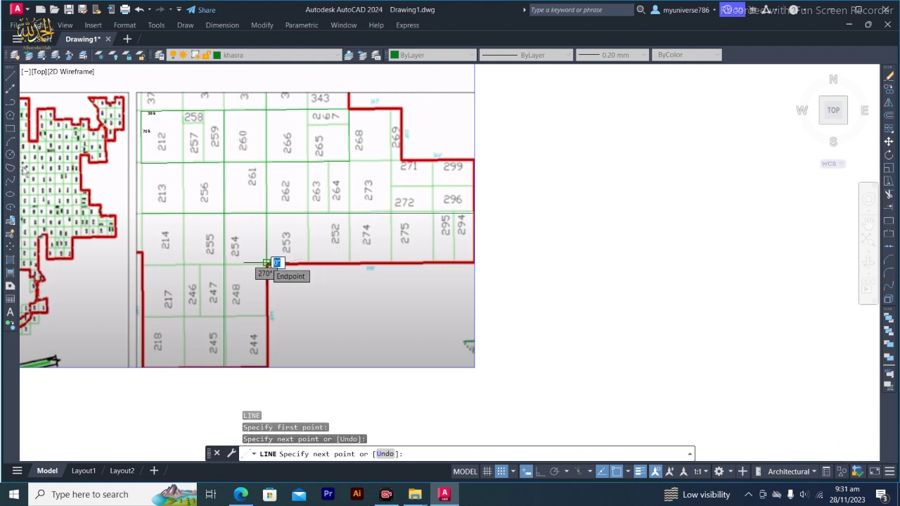
pyautogui.press('Return')
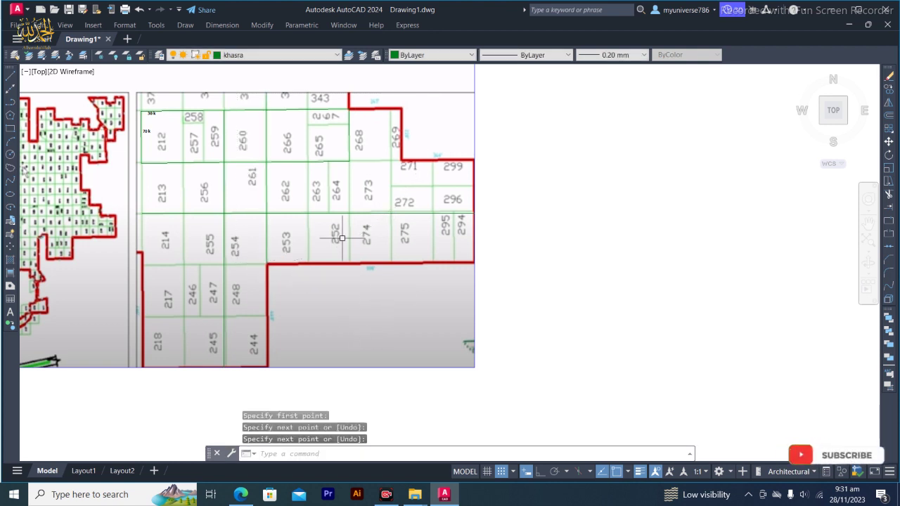
# - Draw a vertical line from the plan's upper border between plots 266 and 265 down to the red boundary between plots 253 and 252
pyautogui.press('Return')
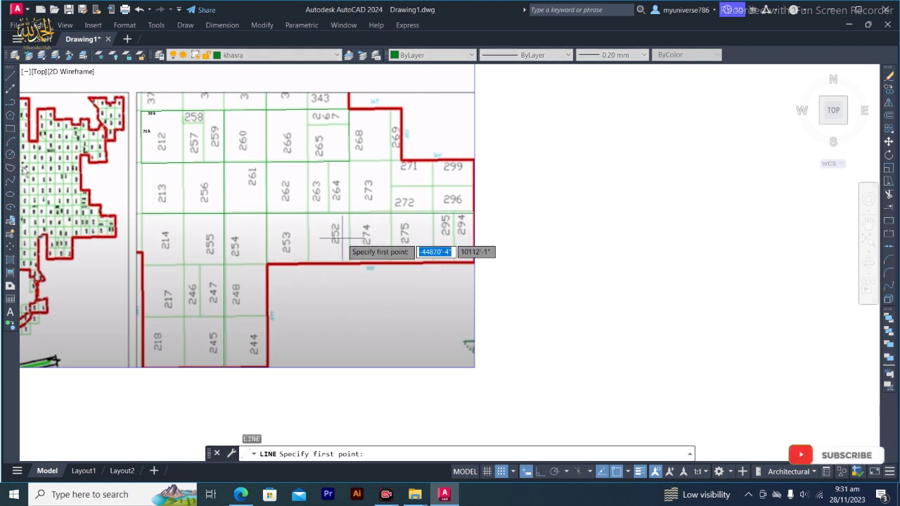
pyautogui.click(309, 93)
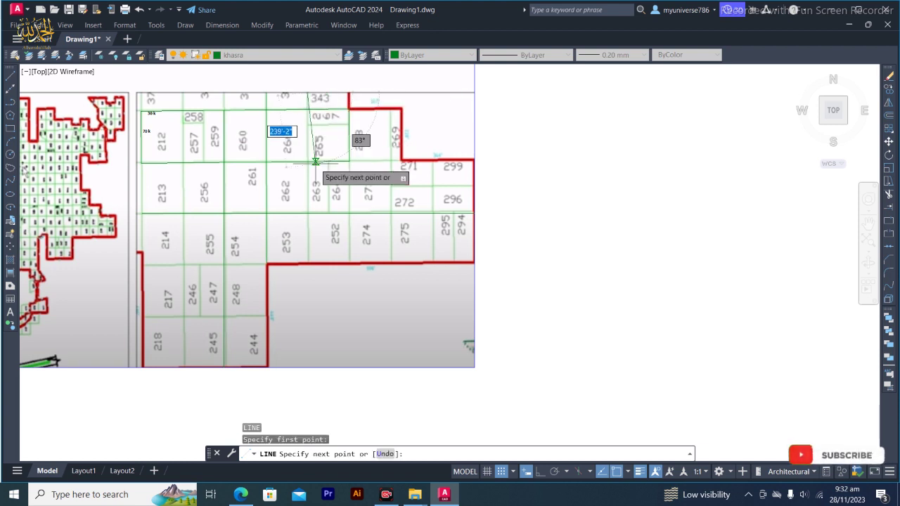
pyautogui.click(309, 263)
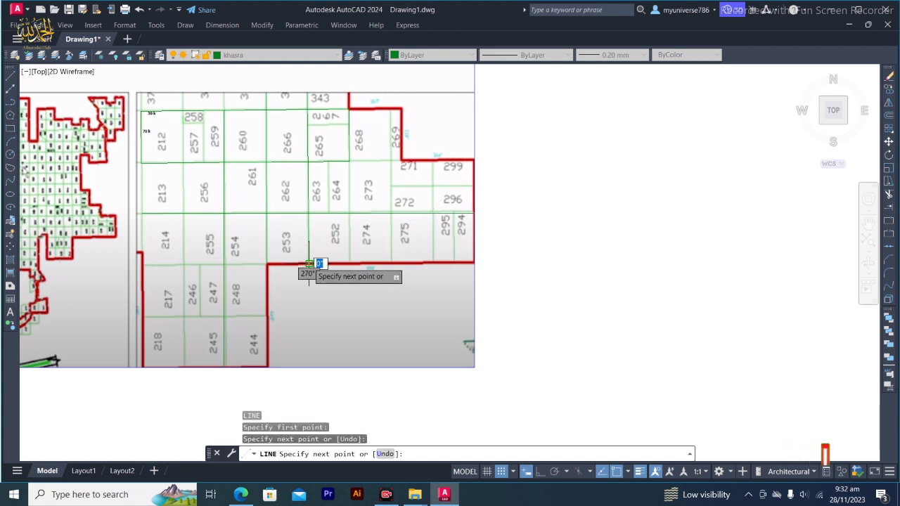
pyautogui.press('Return')
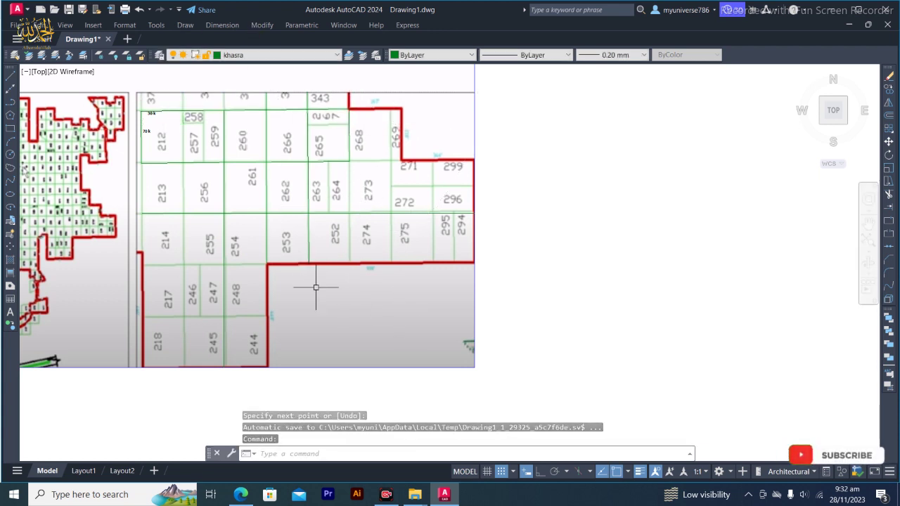
# - Select the inserted khasra plan image to check which layer it is on
pyautogui.scroll(-5, 208, 229)
pyautogui.scroll(4, 150, 206)
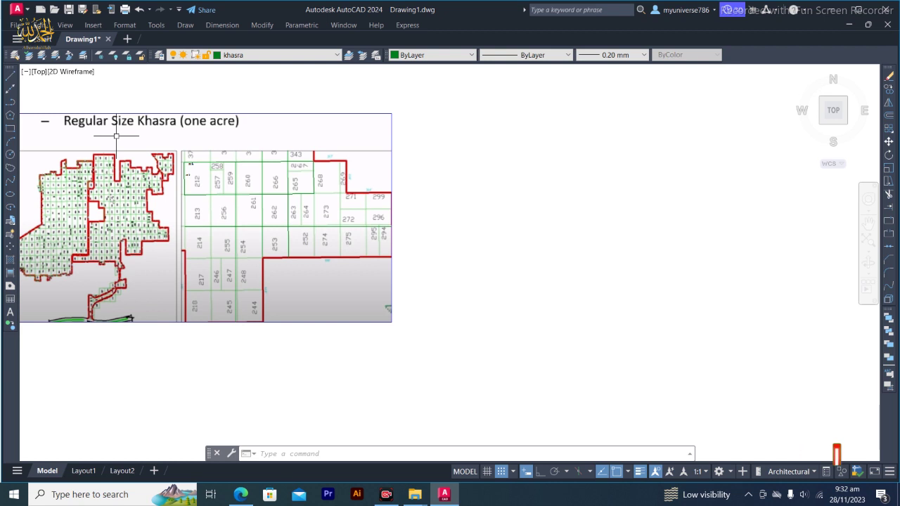
pyautogui.press('Escape')
pyautogui.press('Escape')
pyautogui.press('Escape')
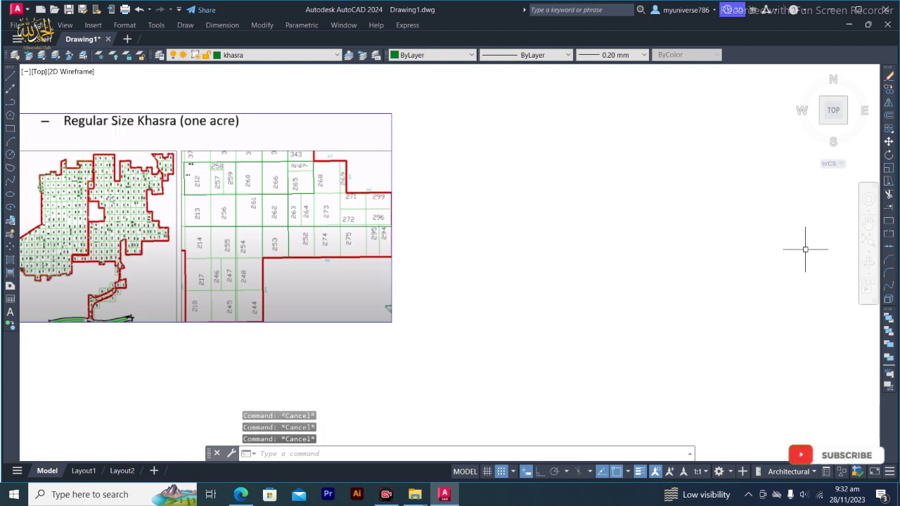
pyautogui.click(331, 298)
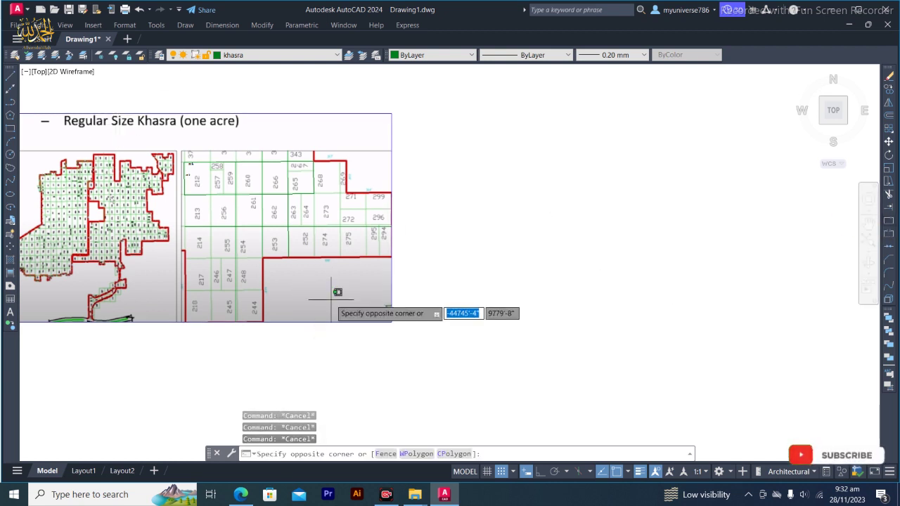
pyautogui.press('Escape')
pyautogui.press('Escape')
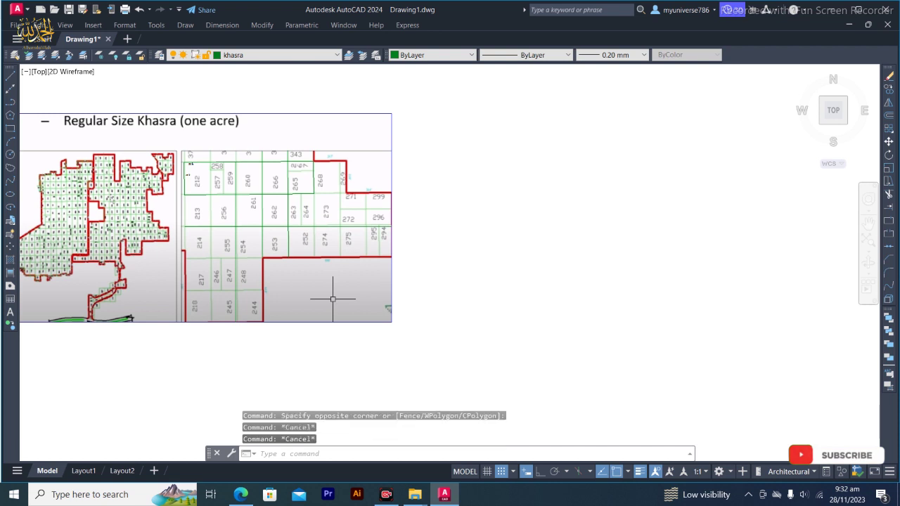
pyautogui.click(332, 300)
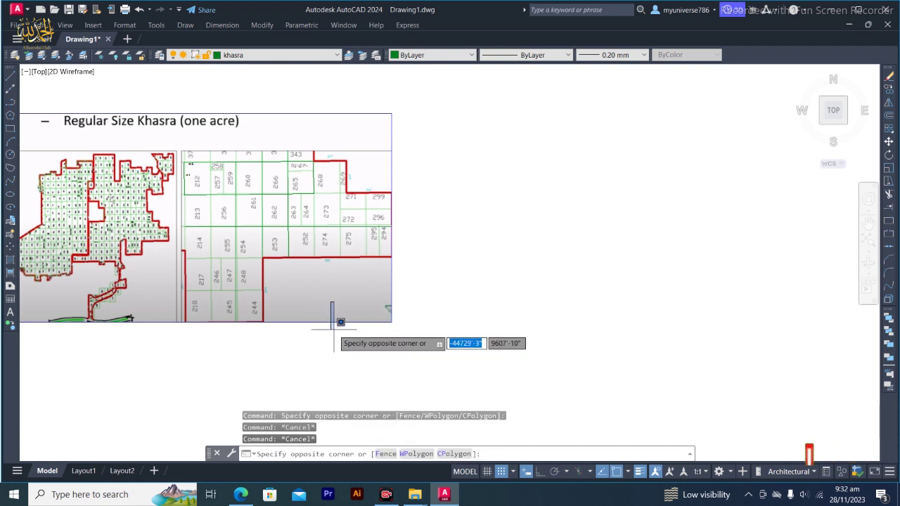
pyautogui.click(352, 324)
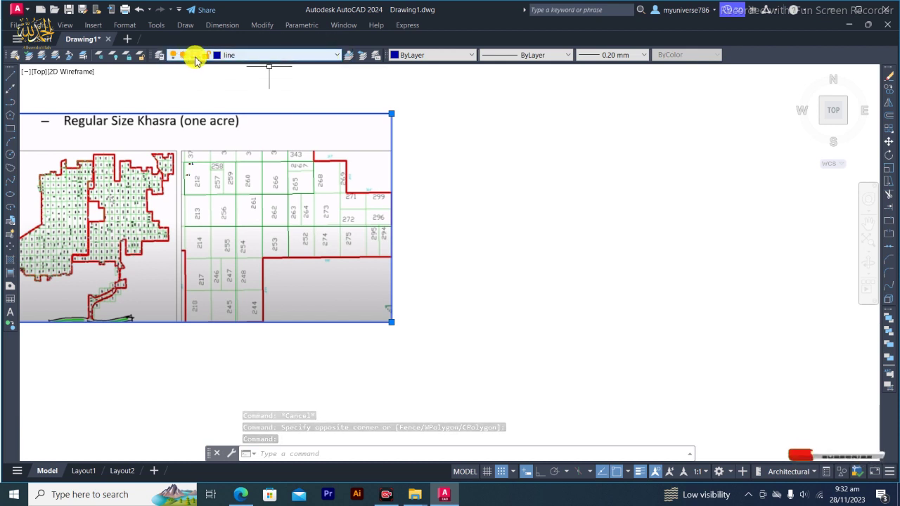
# - Turn off the line layer holding the plan image so that only the traced khasra lines are displayed
pyautogui.click(156, 55)
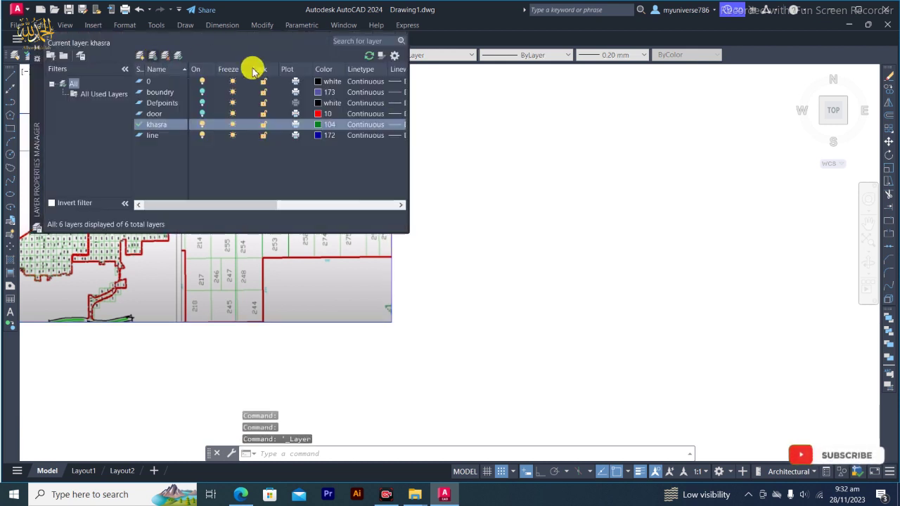
pyautogui.click(203, 136)
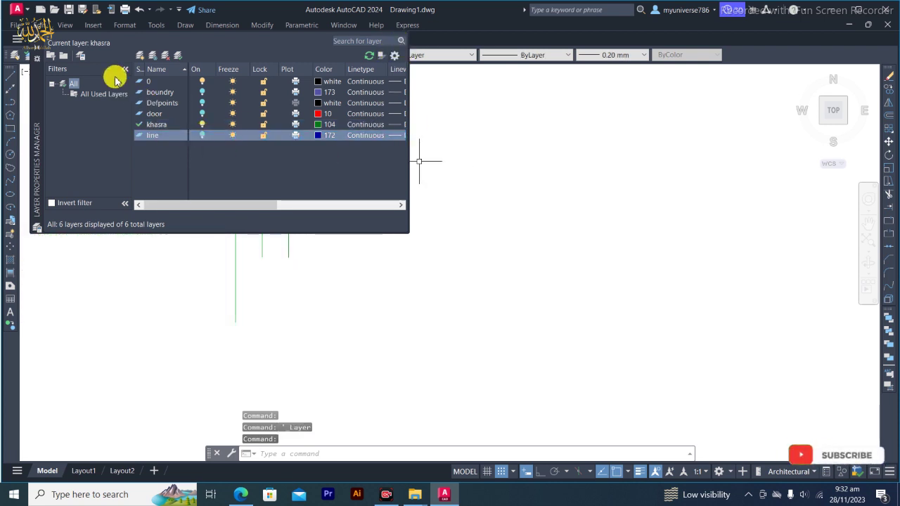
pyautogui.click(40, 42)
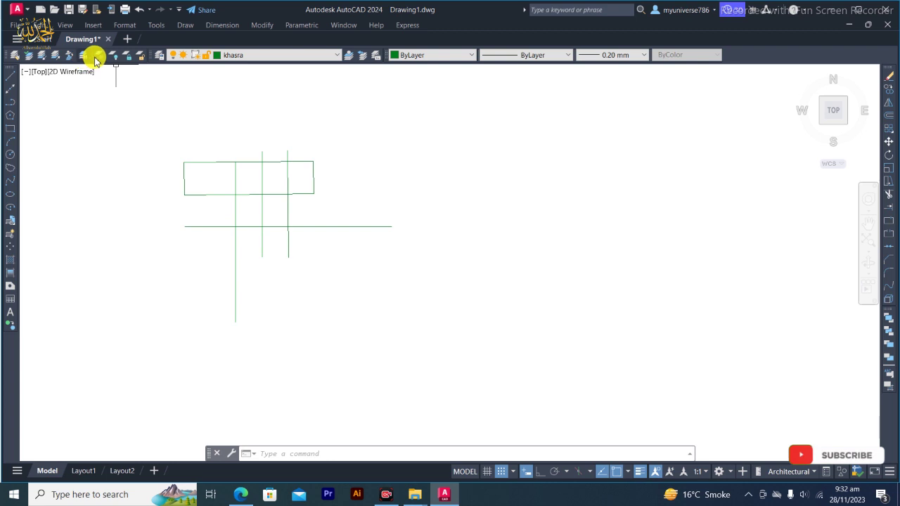
# - Turn the line layer back on to display the plan image behind the traced lines
pyautogui.click(159, 55)
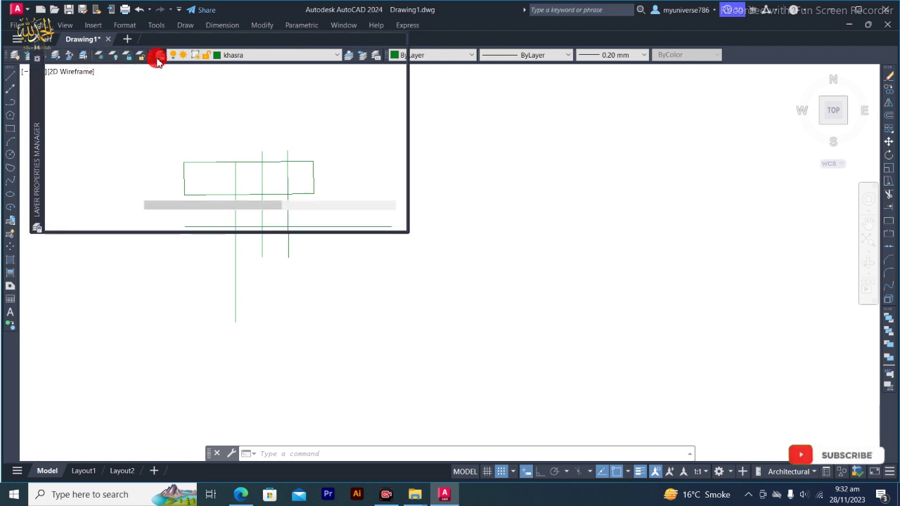
pyautogui.click(202, 135)
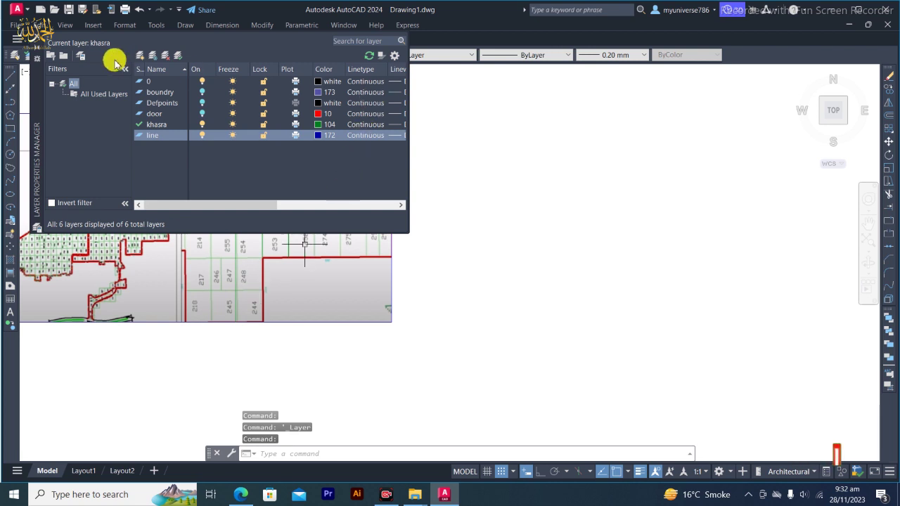
pyautogui.click(36, 38)
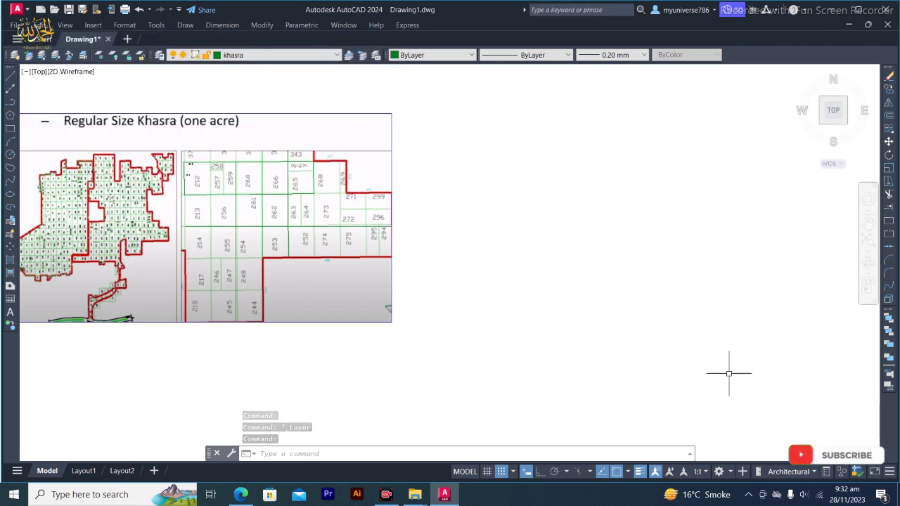